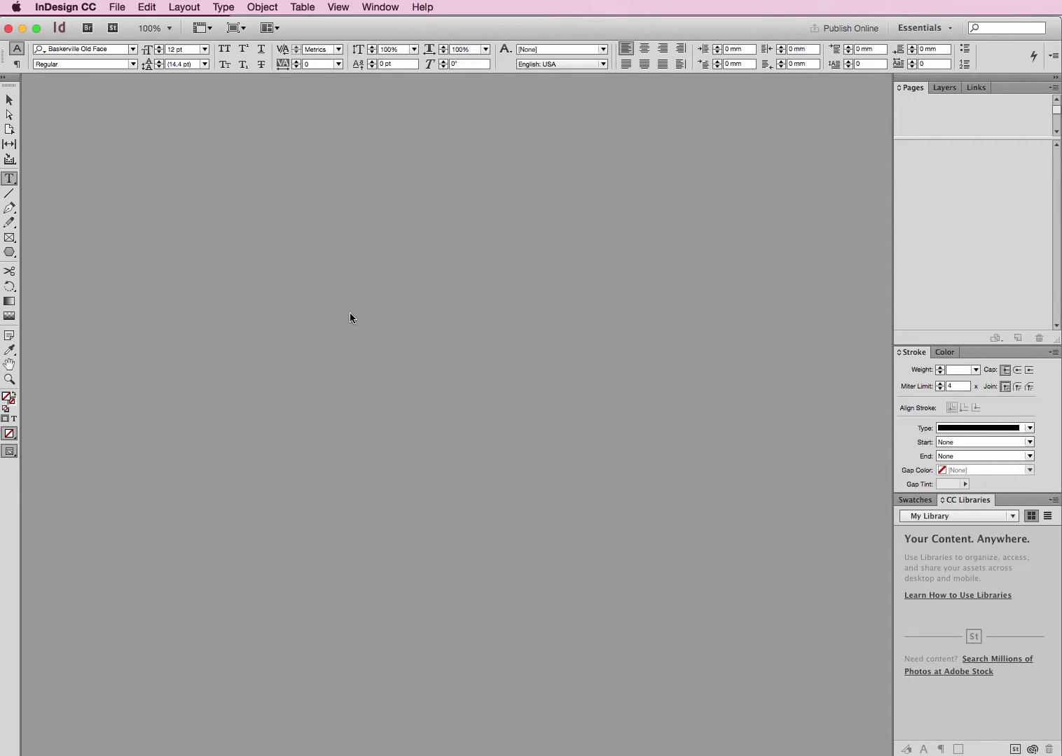
Start a new one-page document with Print intent and Facing Pages turned off
left_click(122, 10)
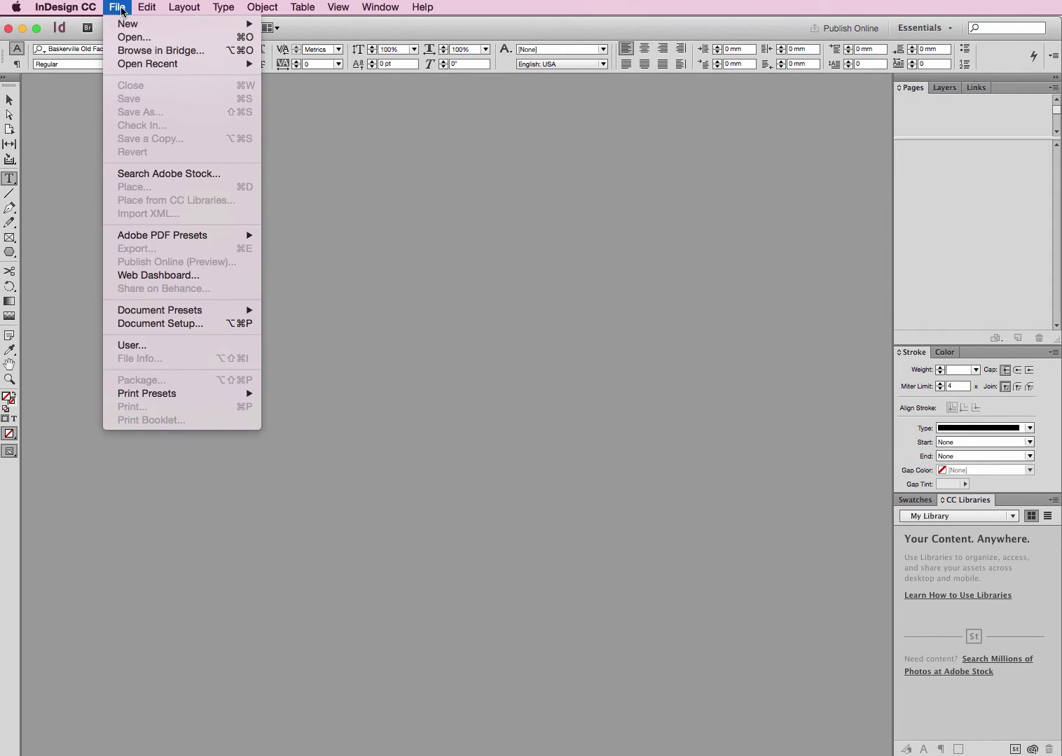
mouse_move(127, 24)
left_click(268, 28)
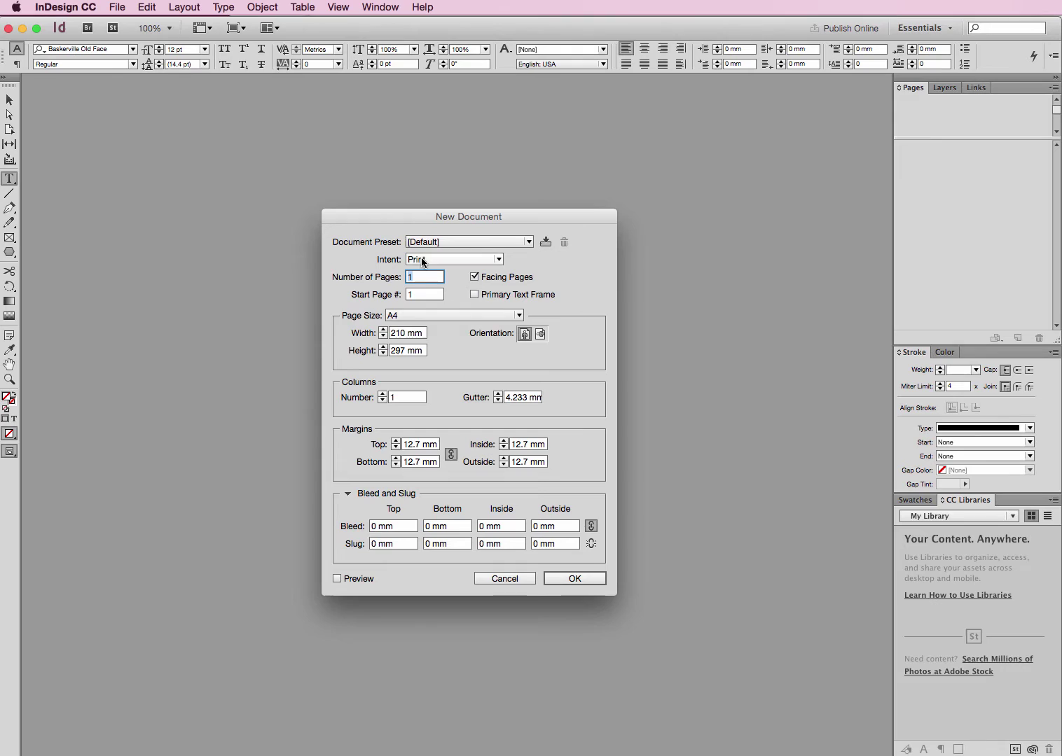
left_click(426, 260)
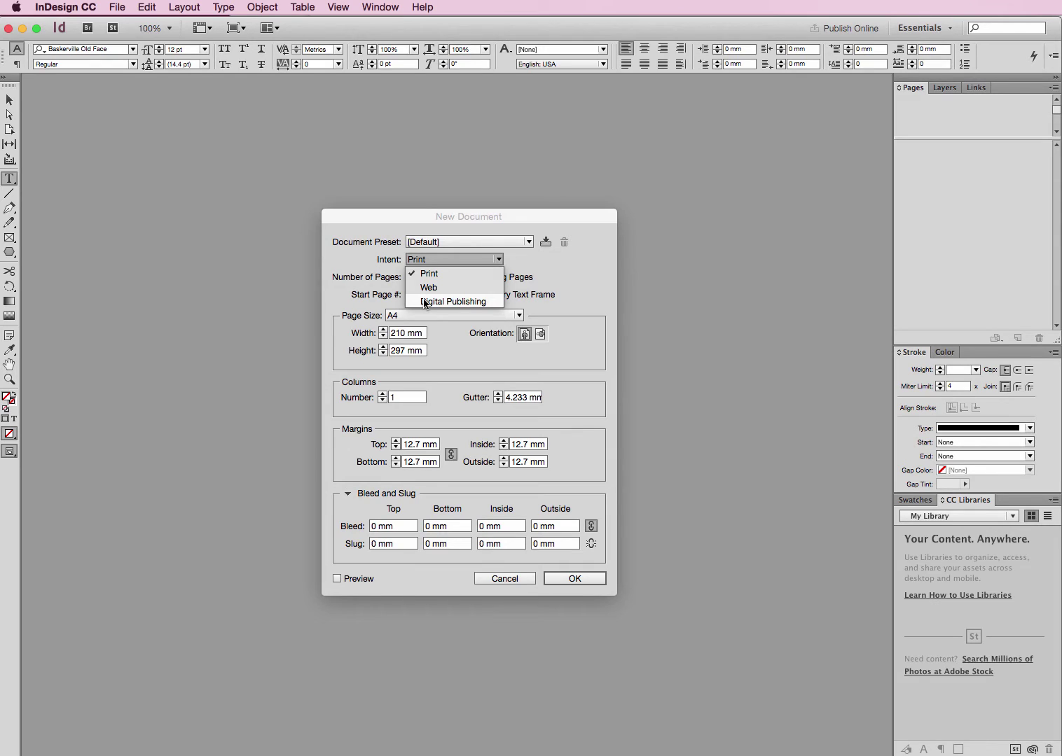
left_click(385, 277)
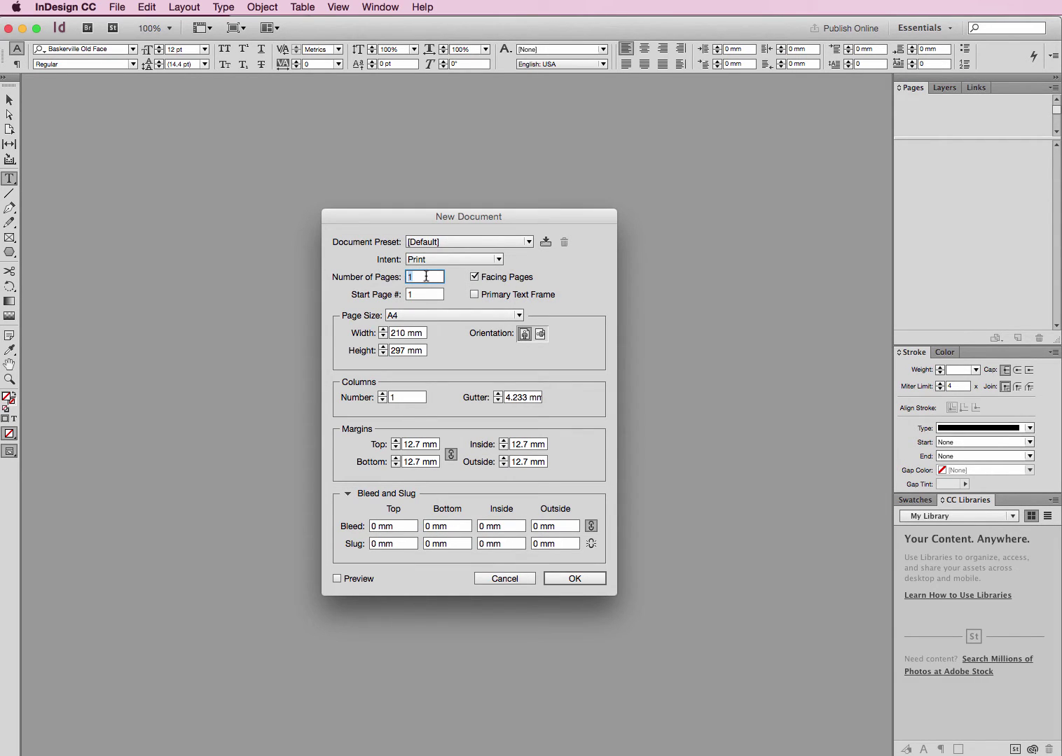
left_click(474, 277)
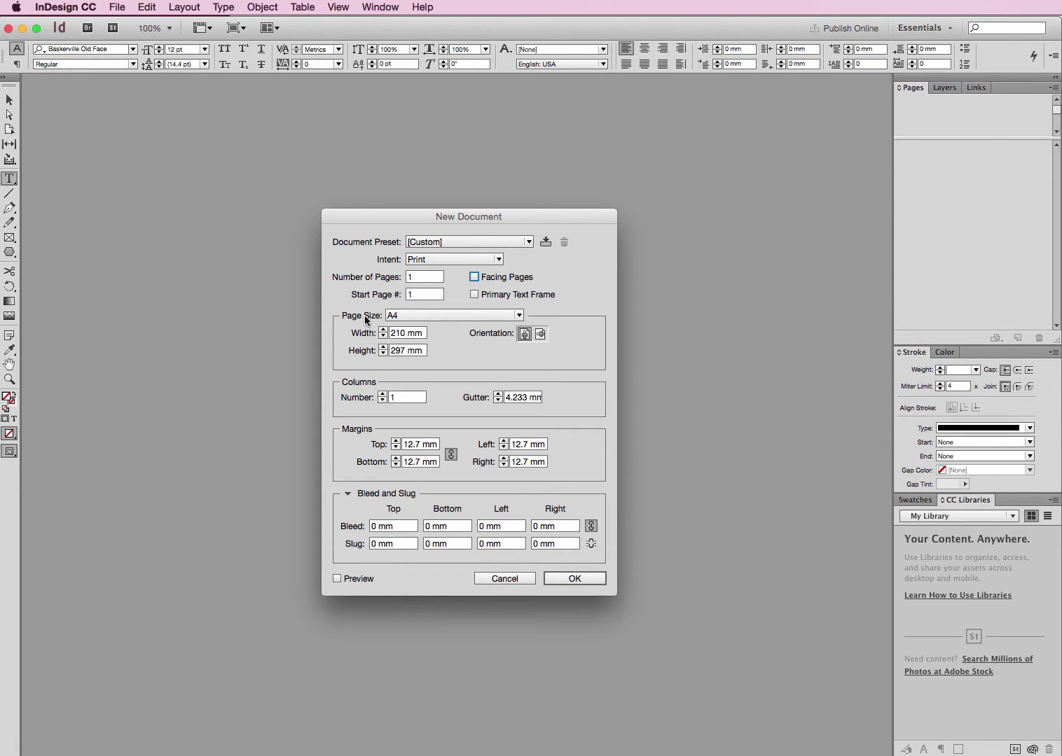
Keep the A4 page size and switch the page to landscape orientation
left_click(410, 316)
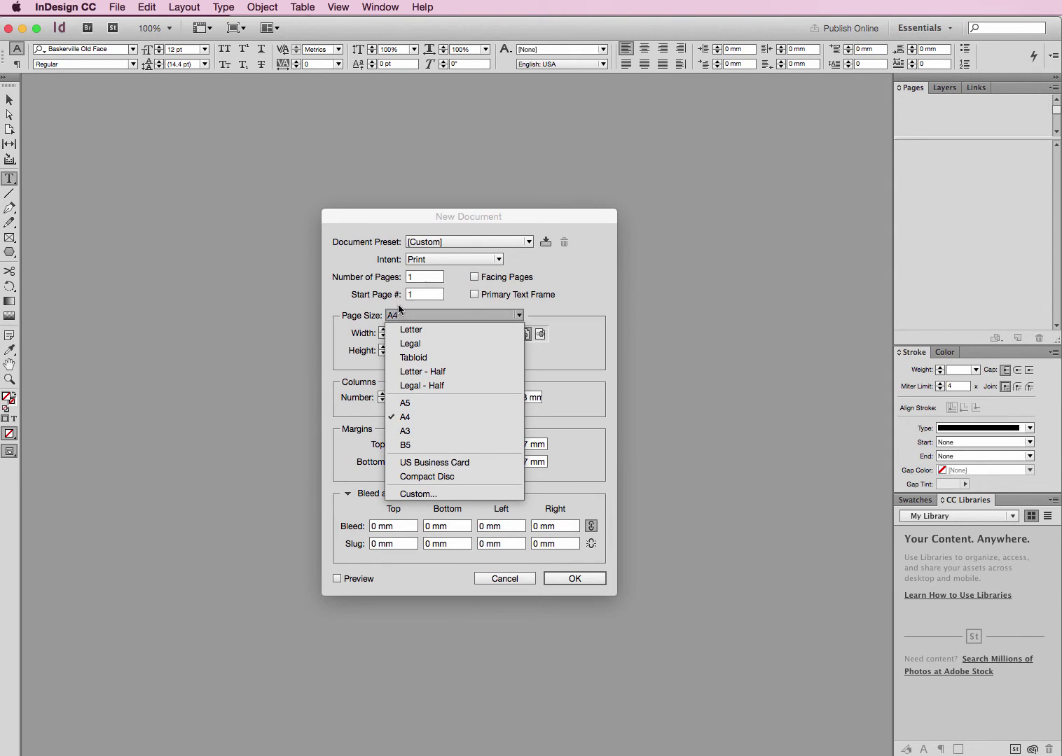
key("Escape")
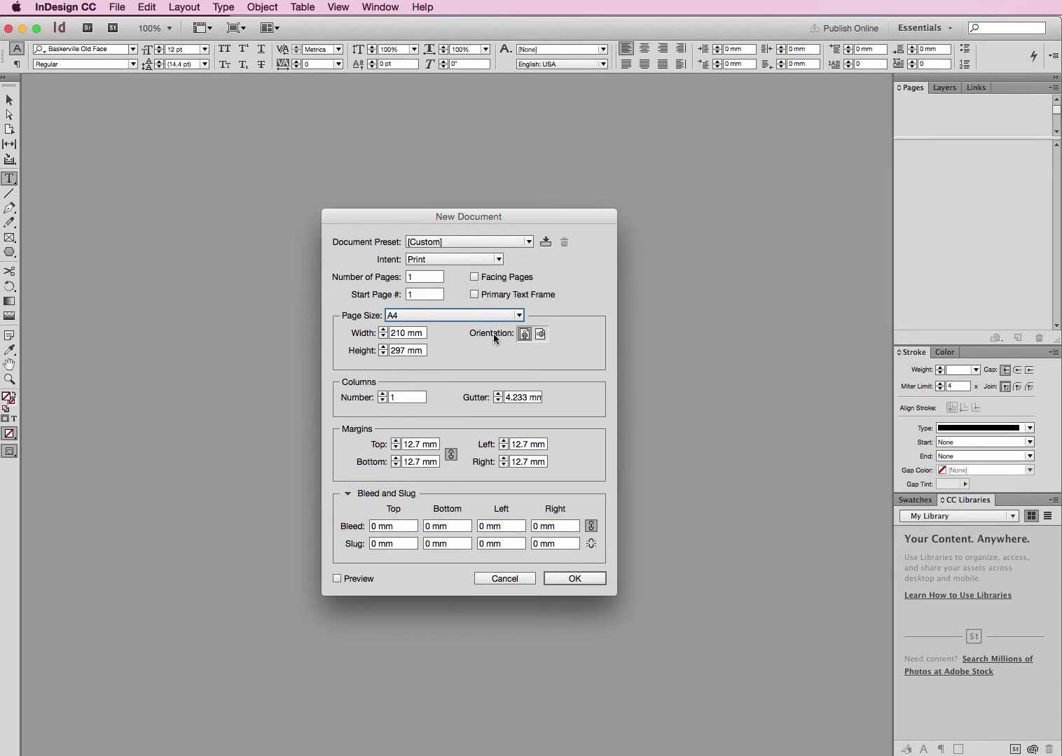
left_click(524, 336)
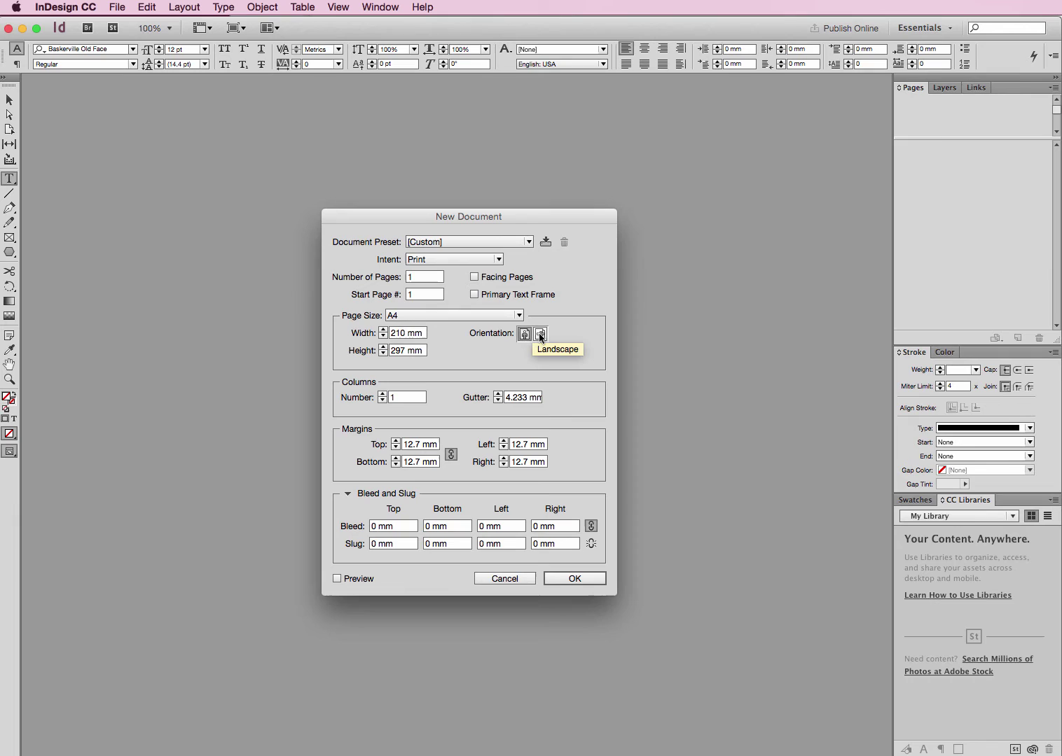
left_click(540, 335)
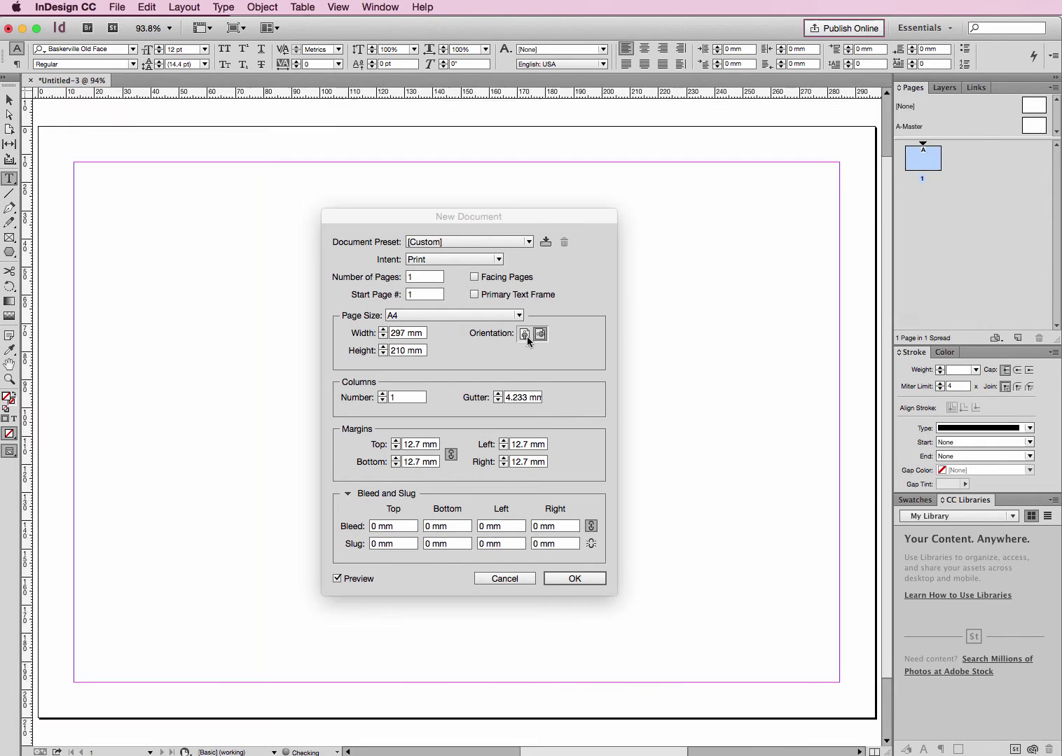
Turn on Preview, return the page to portrait, and set 3 columns
left_click(524, 335)
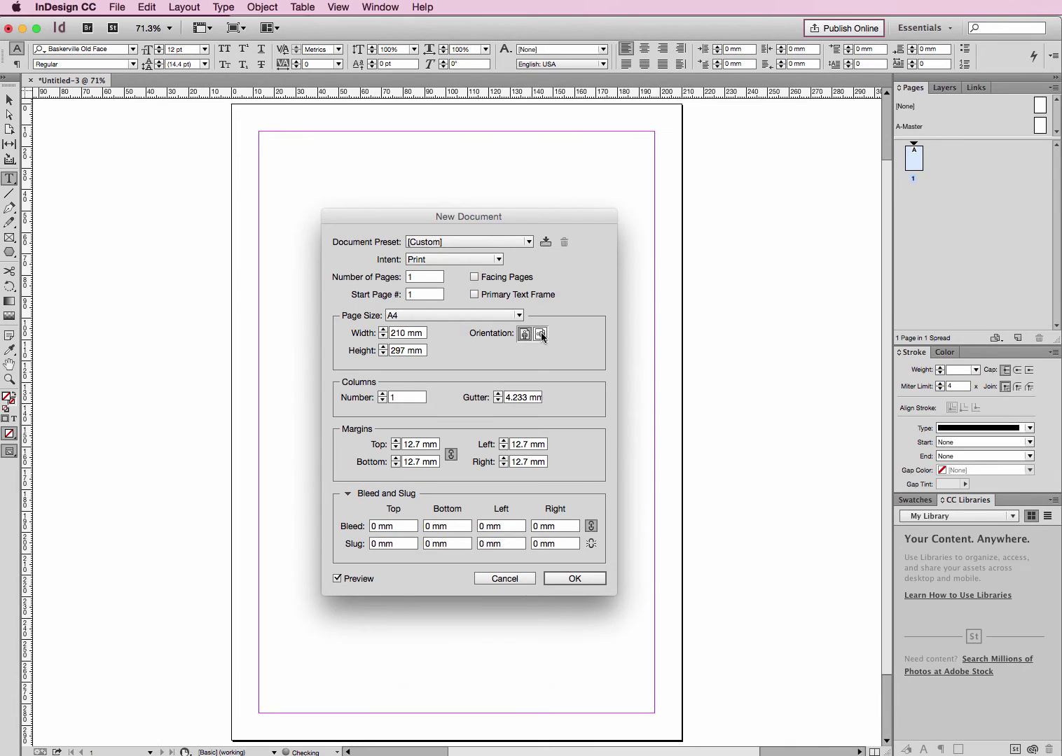
left_click(541, 336)
left_click(525, 336)
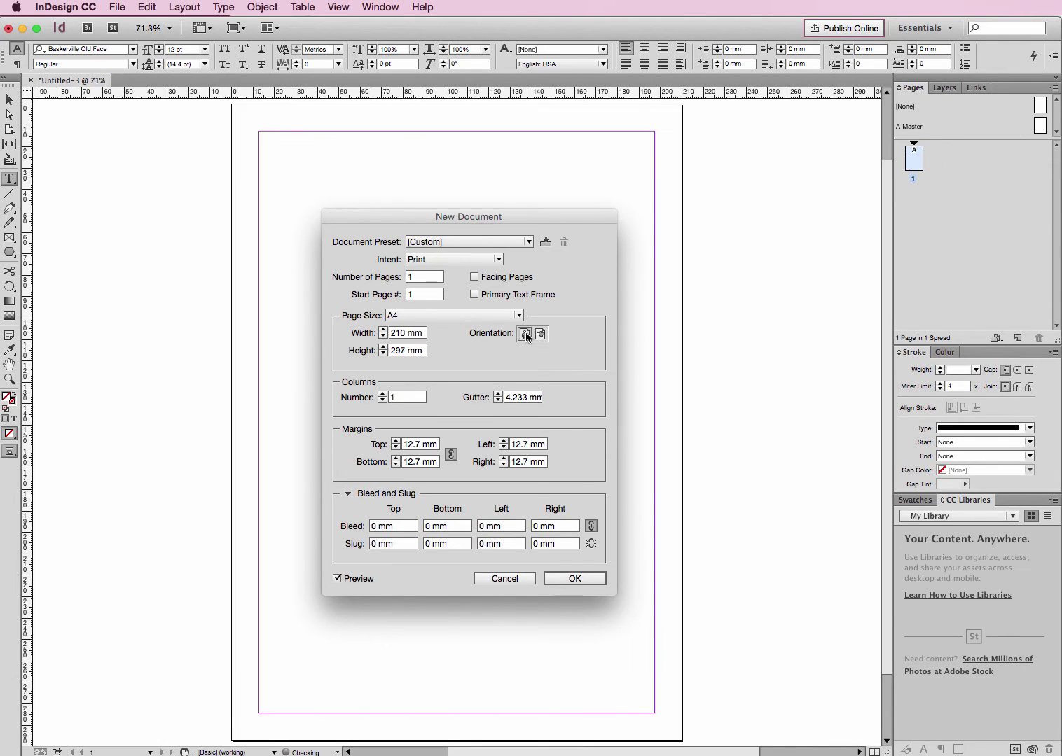
left_click(382, 395)
left_click(383, 395)
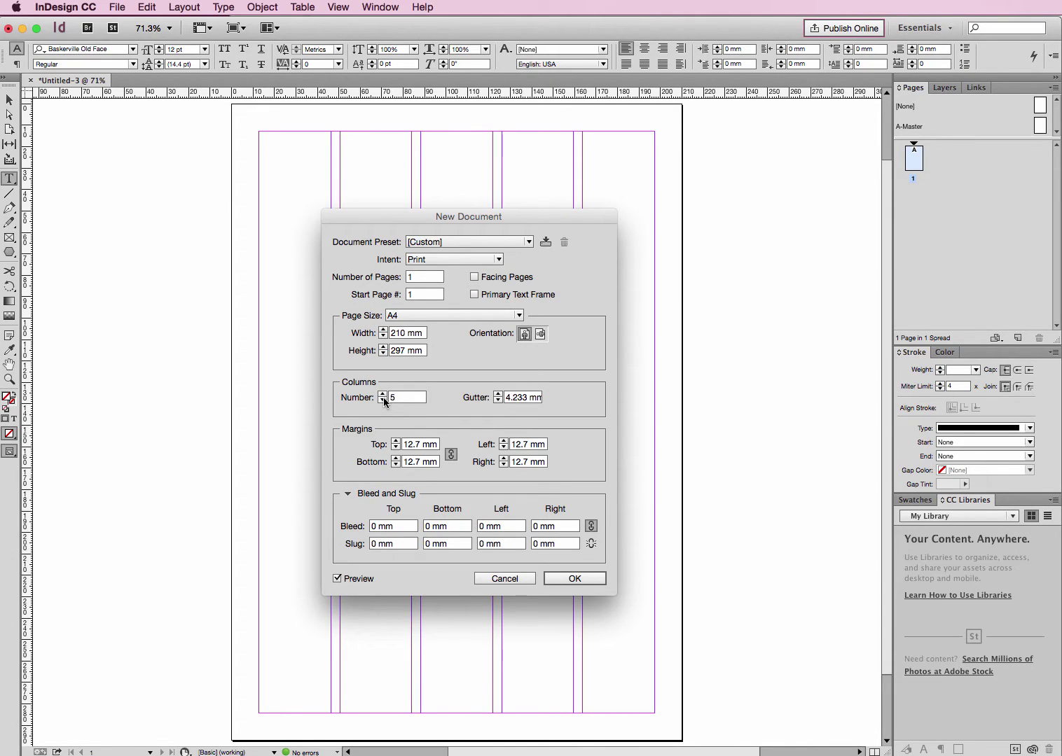
left_click(382, 400)
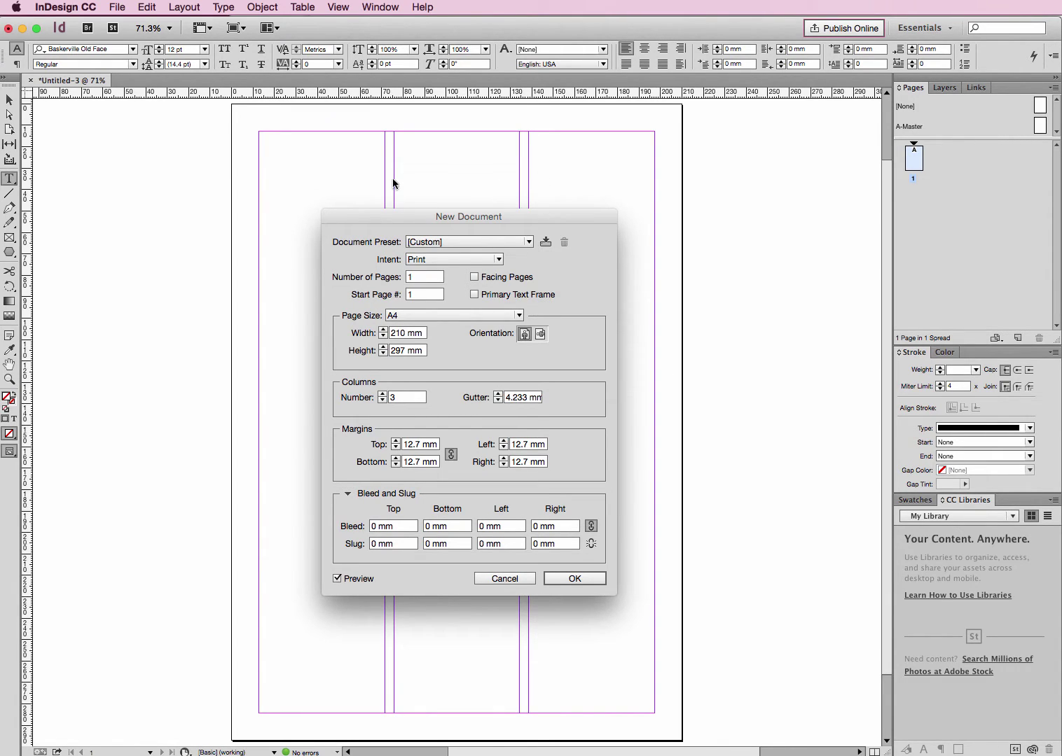
Set the column gutter to 4.233 mm and nudge the margins up to 13 mm
left_click(498, 394)
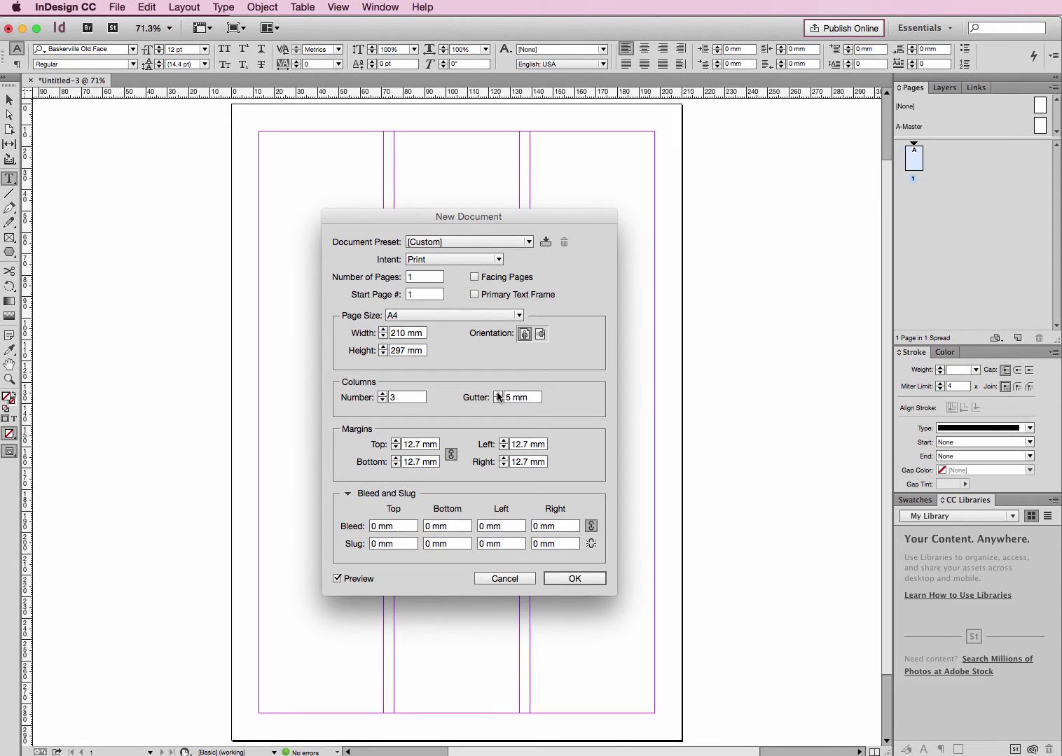
left_click(498, 394)
left_click(497, 395)
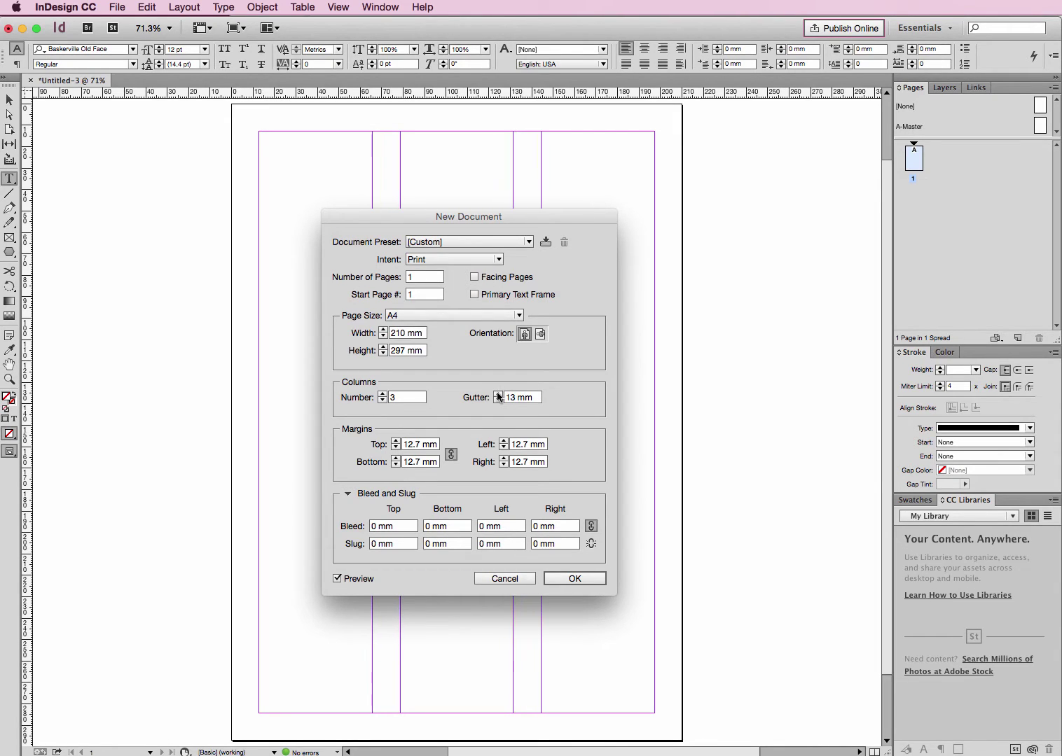
left_click(497, 394)
left_click(498, 400)
left_click(498, 400)
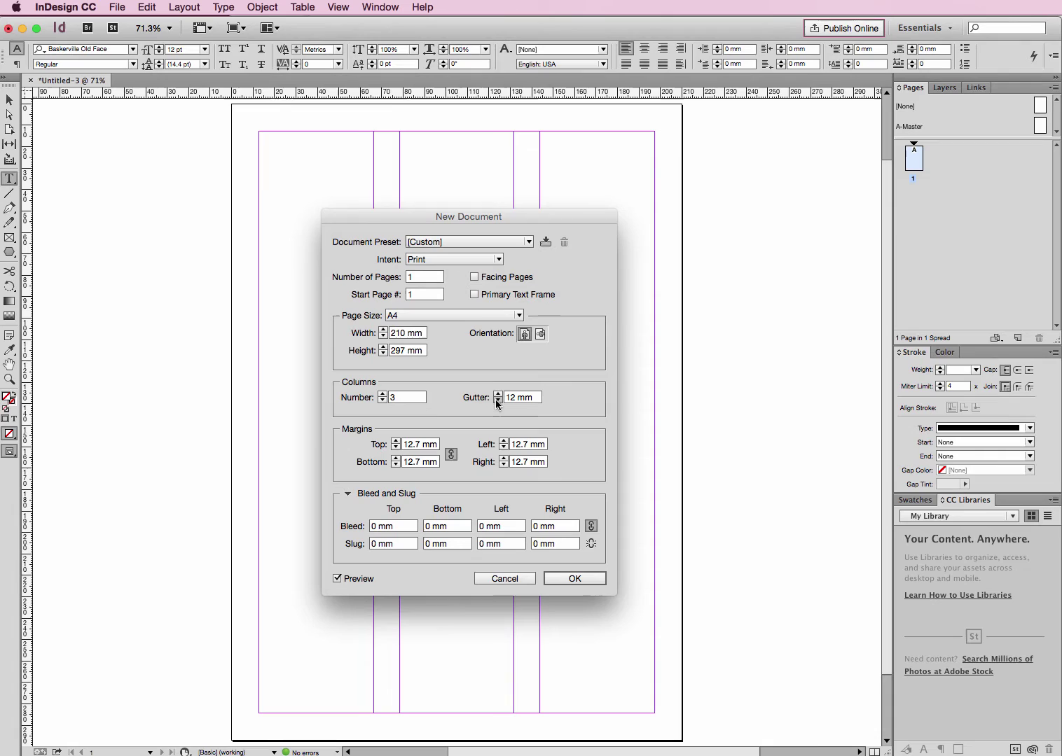
left_click(498, 401)
left_click(498, 400)
left_click_drag(533, 403, 493, 399)
type("4.233")
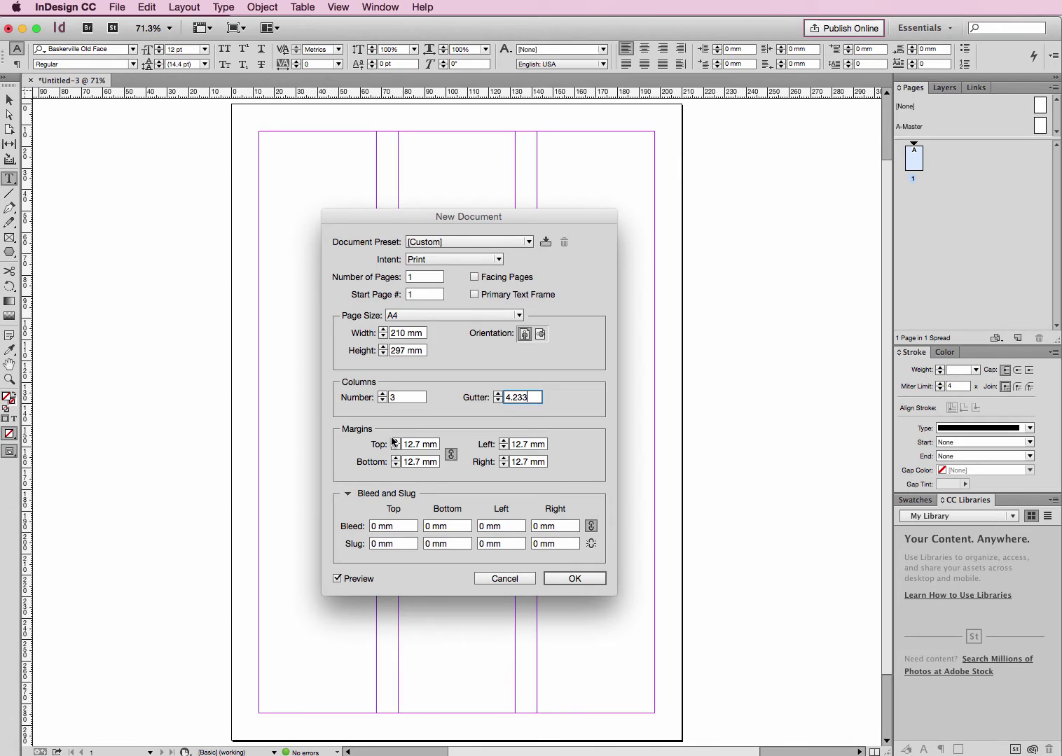
left_click(395, 442)
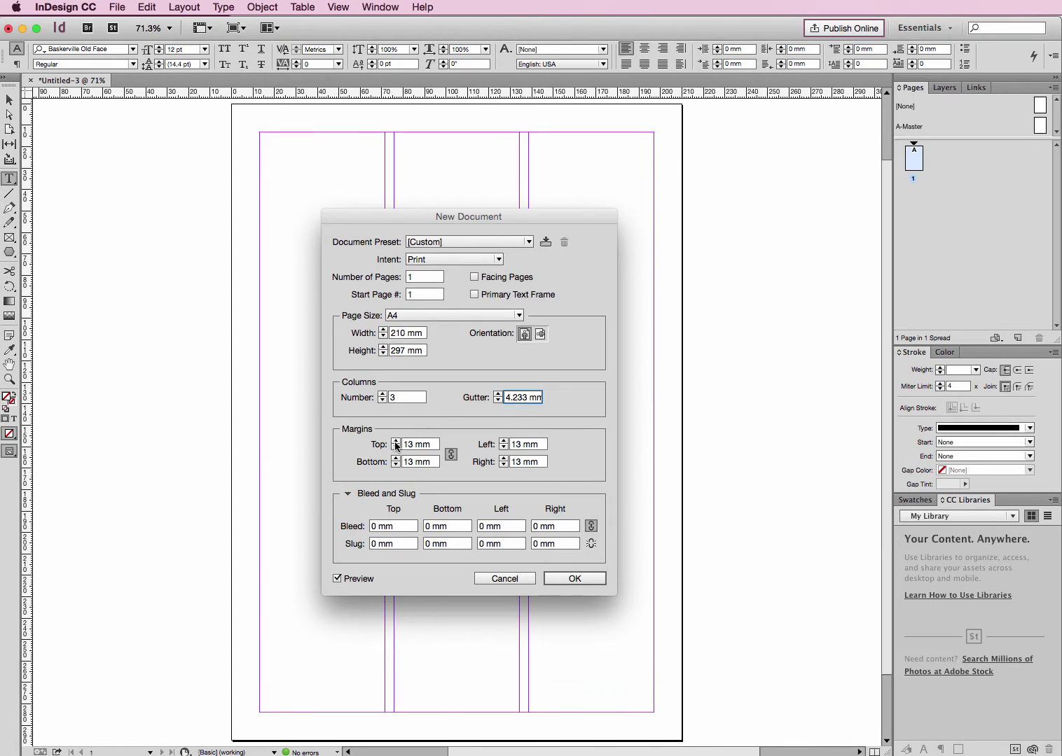
Raise the margins to 18 mm, then enter 12.7 mm for the linked margins
left_click(396, 442)
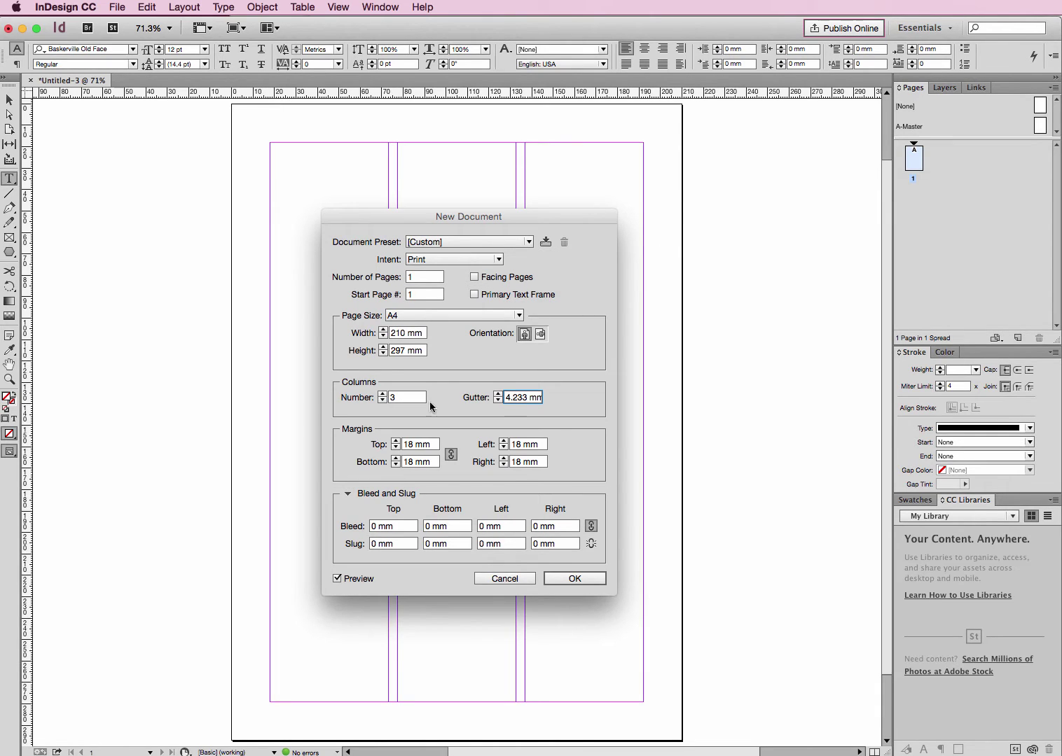
left_click(395, 448)
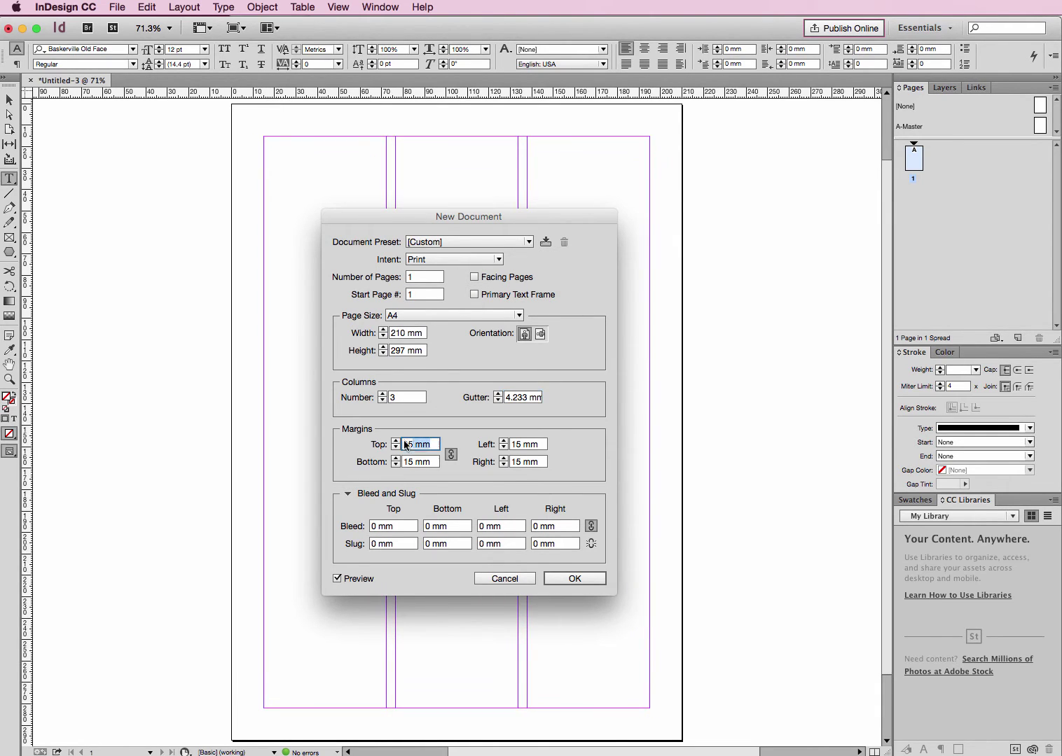
type("12.7")
key("Tab")
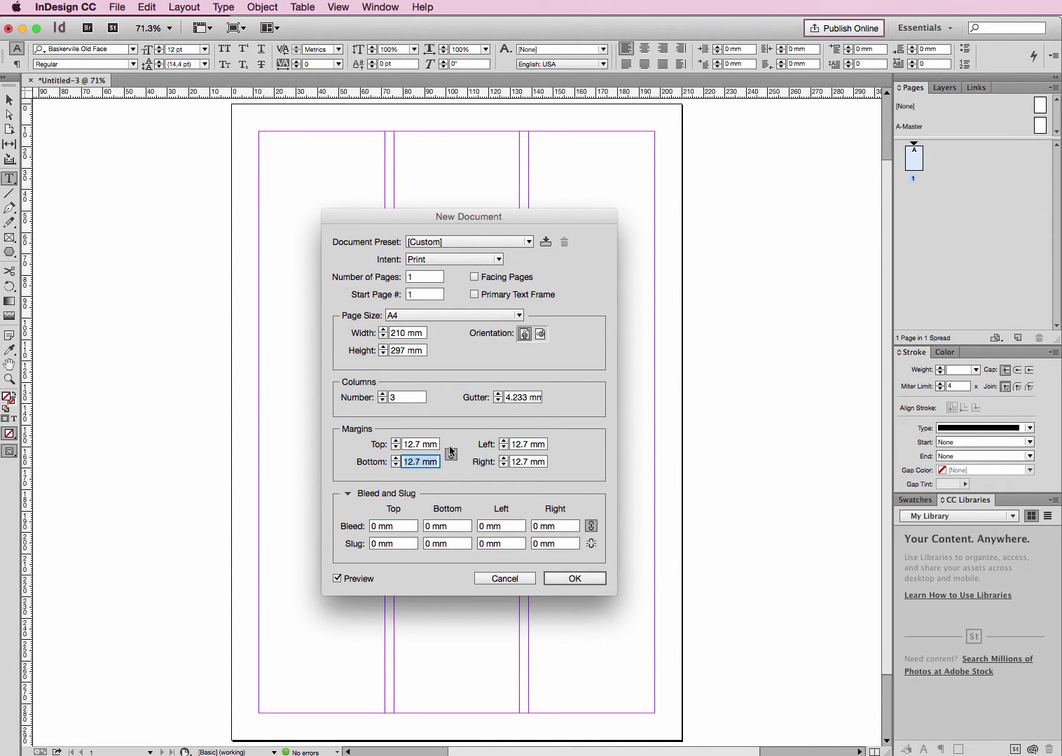
Toggle the margin link, try 12 mm margins, and raise the bottom margin separately
left_click(450, 459)
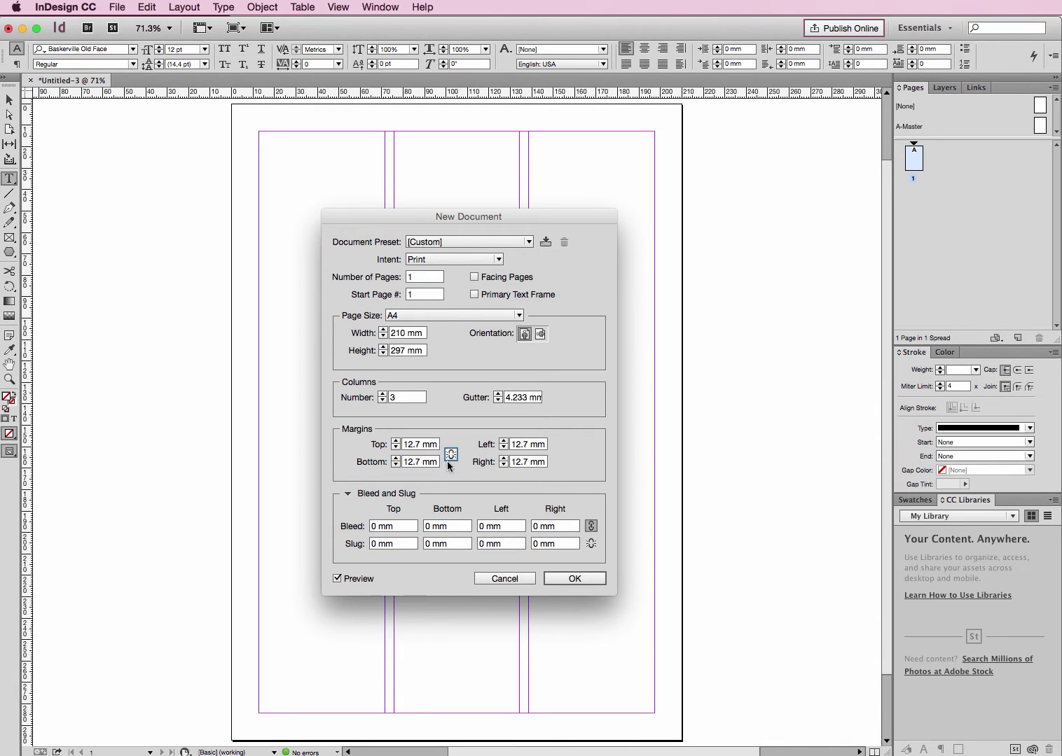
left_click(450, 457)
left_click(393, 441)
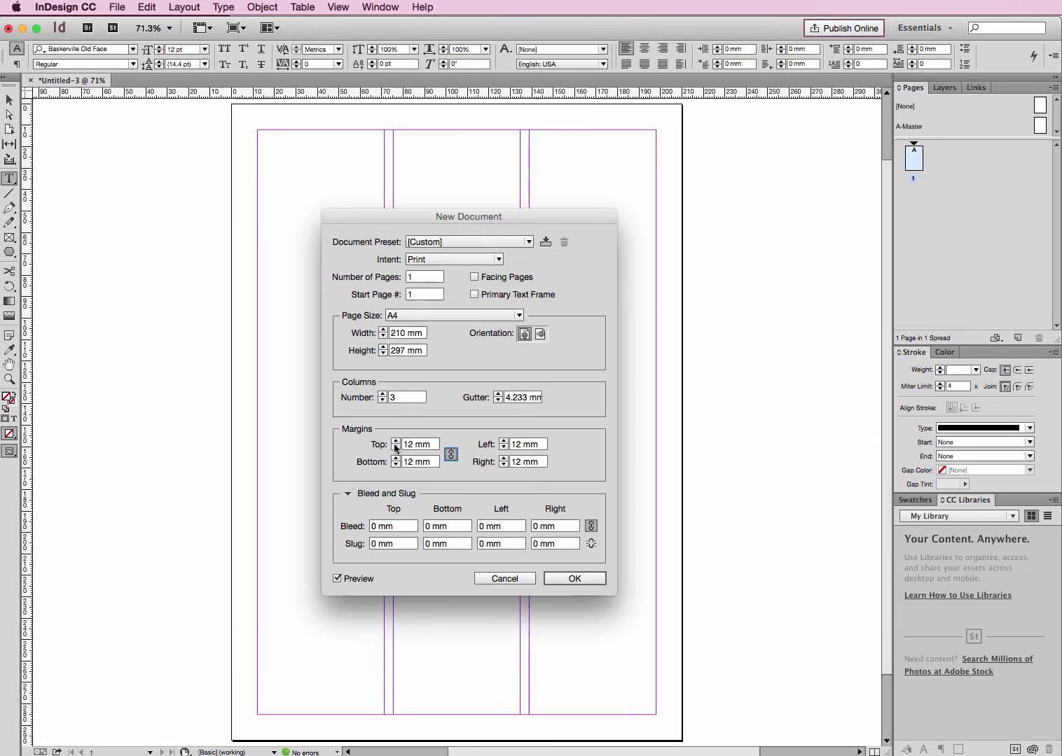
left_click(450, 456)
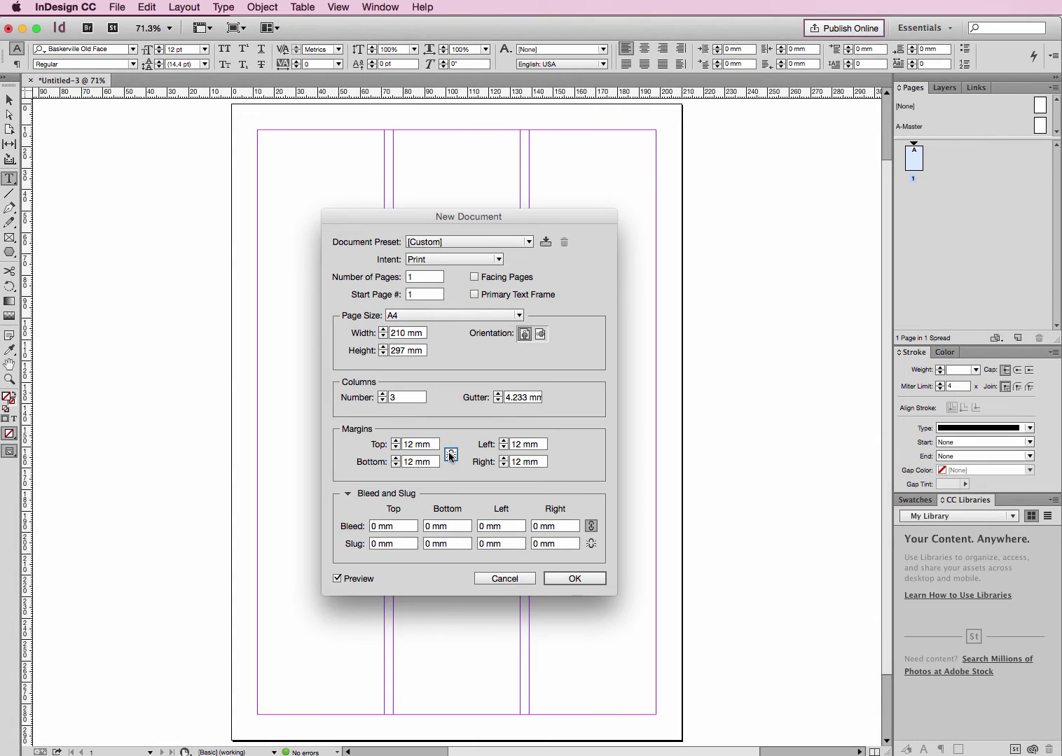
left_click(396, 465)
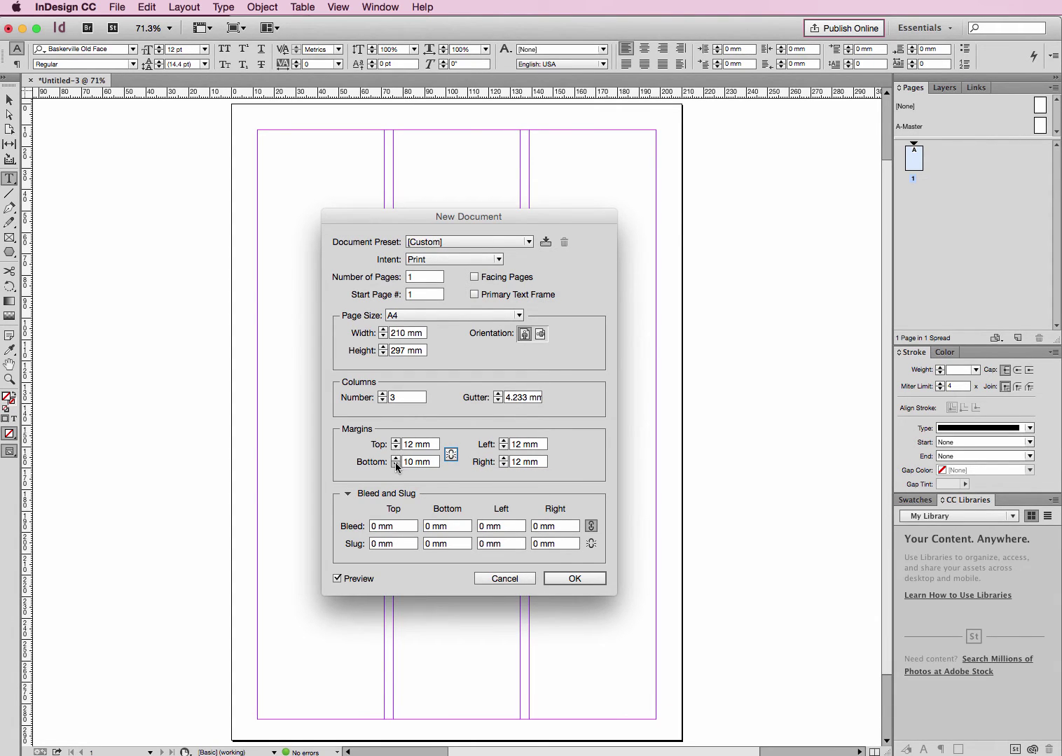
left_click(396, 460)
left_click(396, 459)
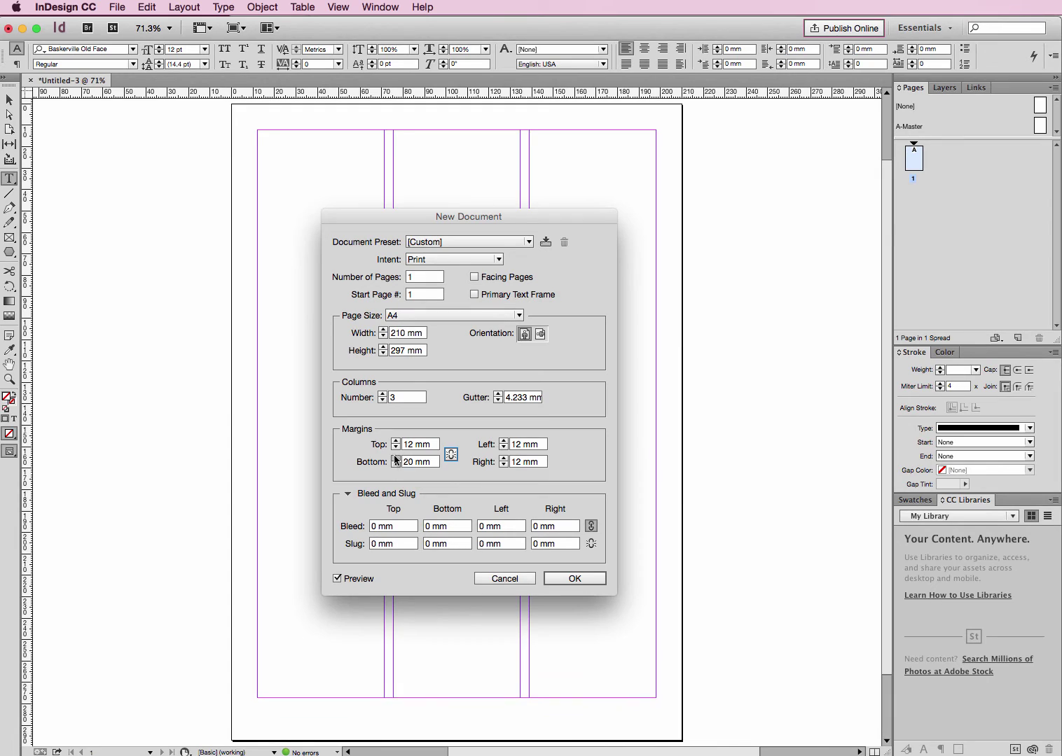
left_click(396, 459)
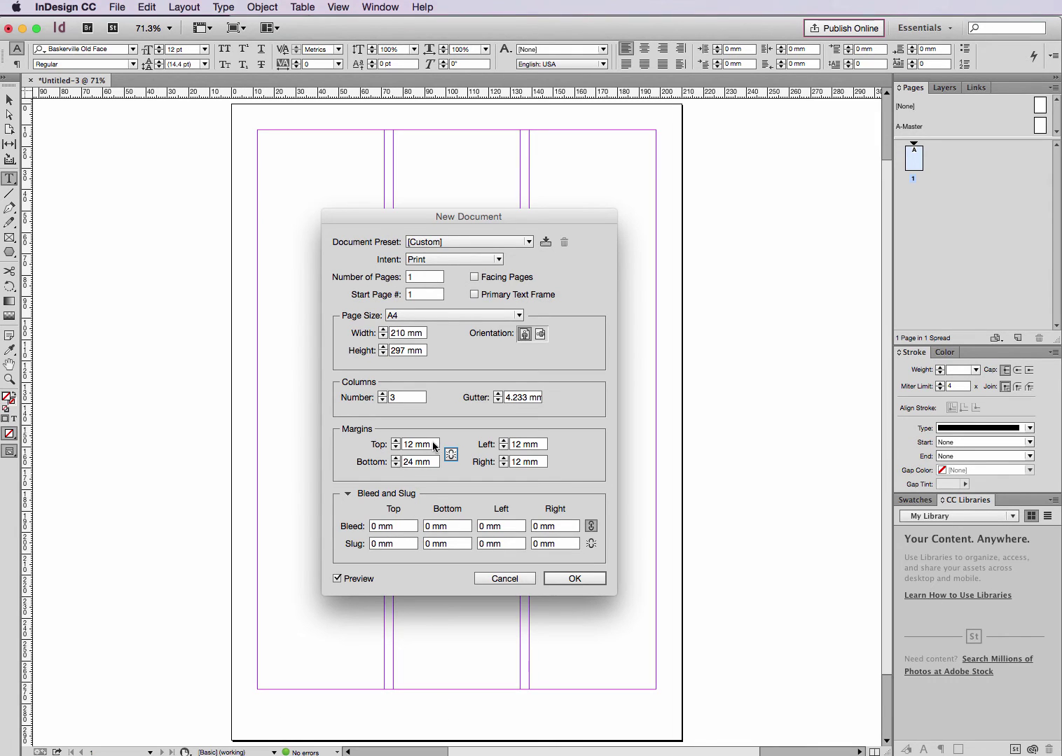
Relink the margins and set all four to 12.7 mm
left_click(451, 456)
type("12")
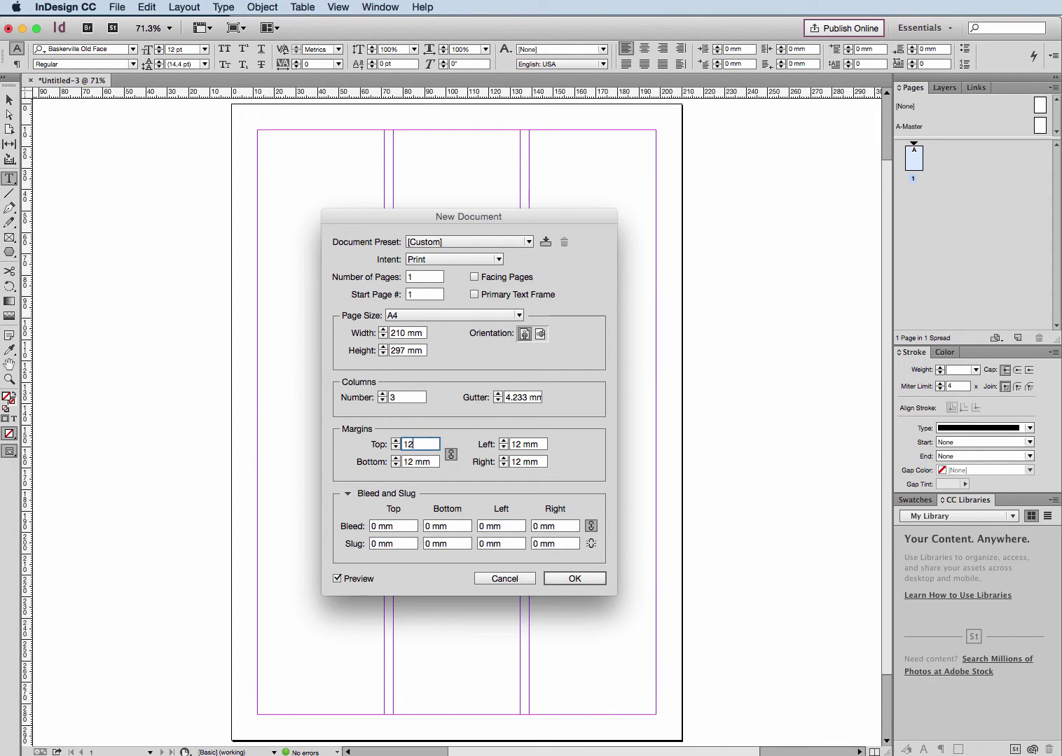
type(".7")
key("Tab")
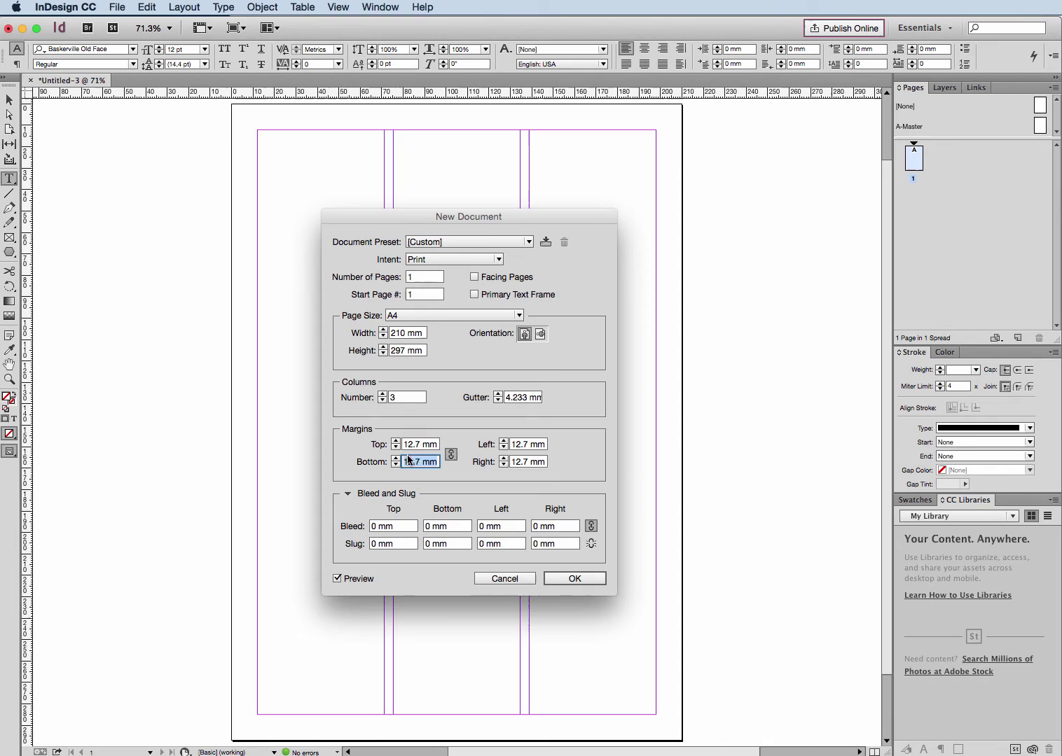
left_click(407, 462)
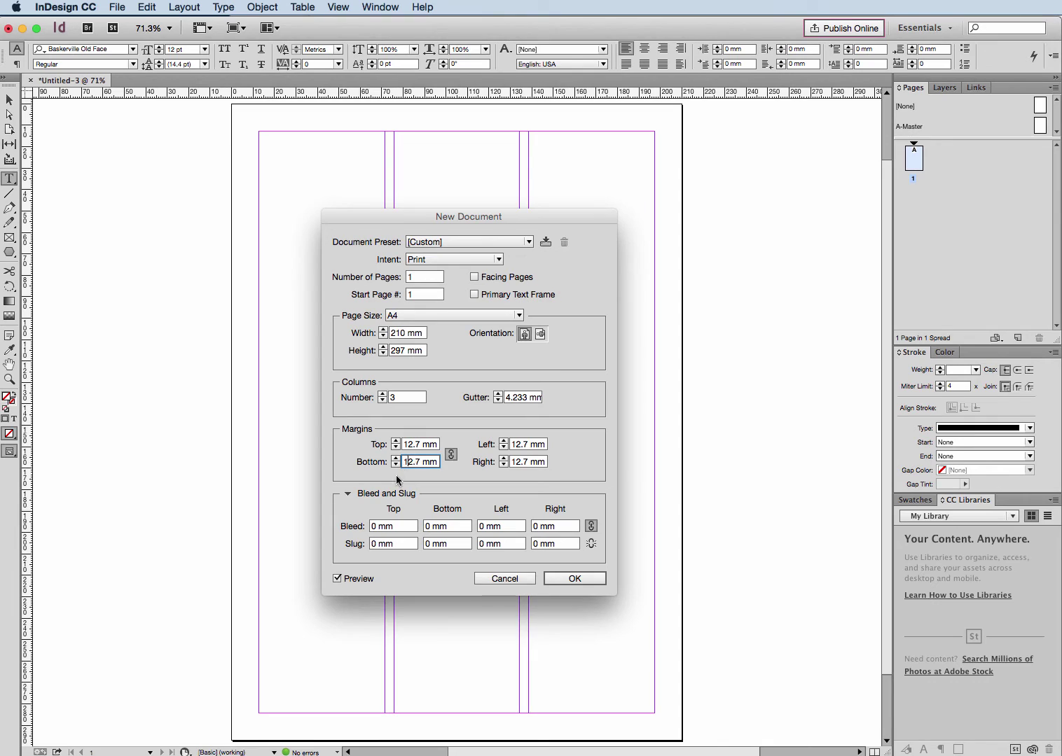
Expand Bleed and Slug and set a linked 3 mm bleed on all four sides
left_click(348, 494)
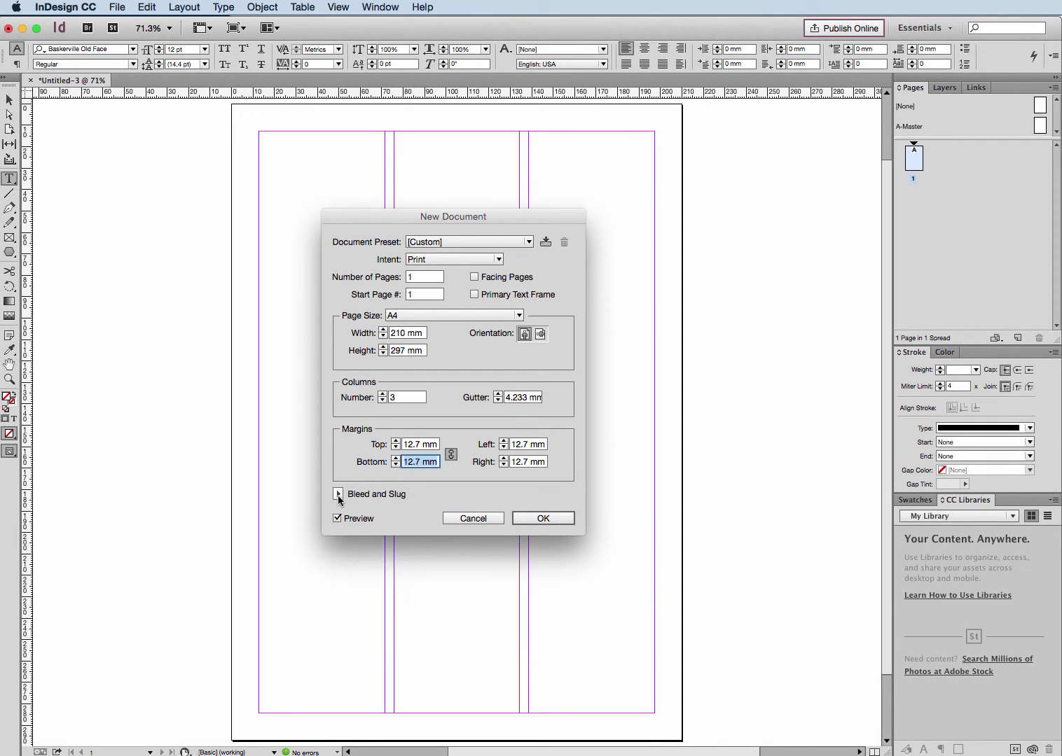
left_click(339, 495)
left_click(346, 494)
left_click_drag(406, 525, 337, 519)
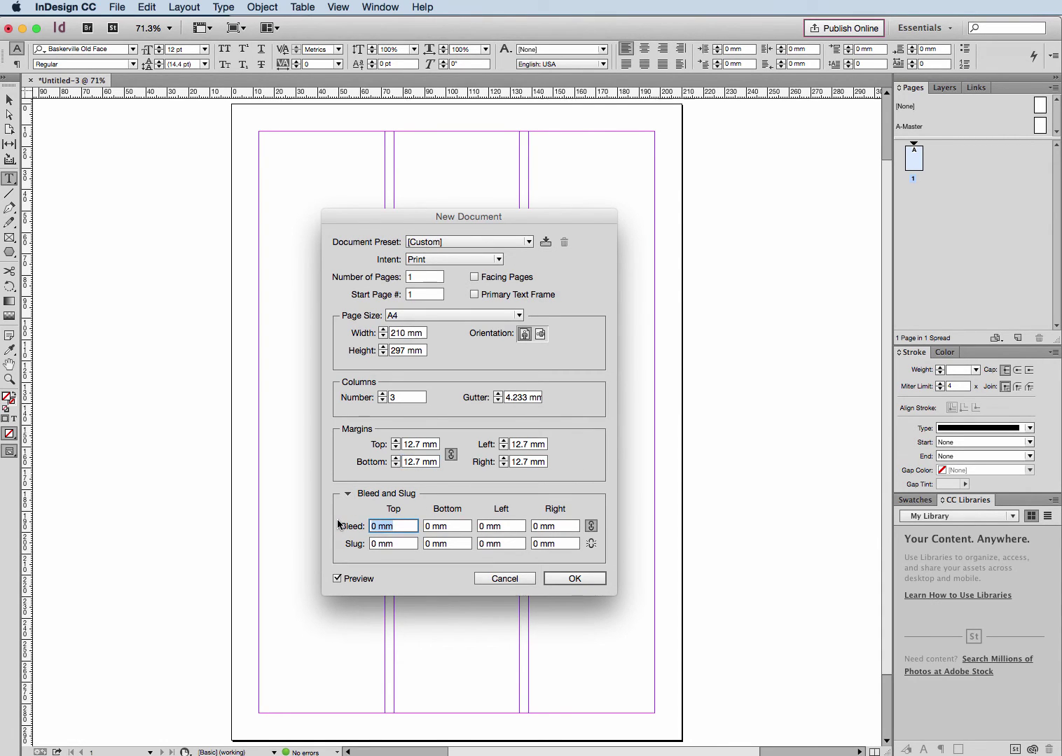
type("3")
key("Tab")
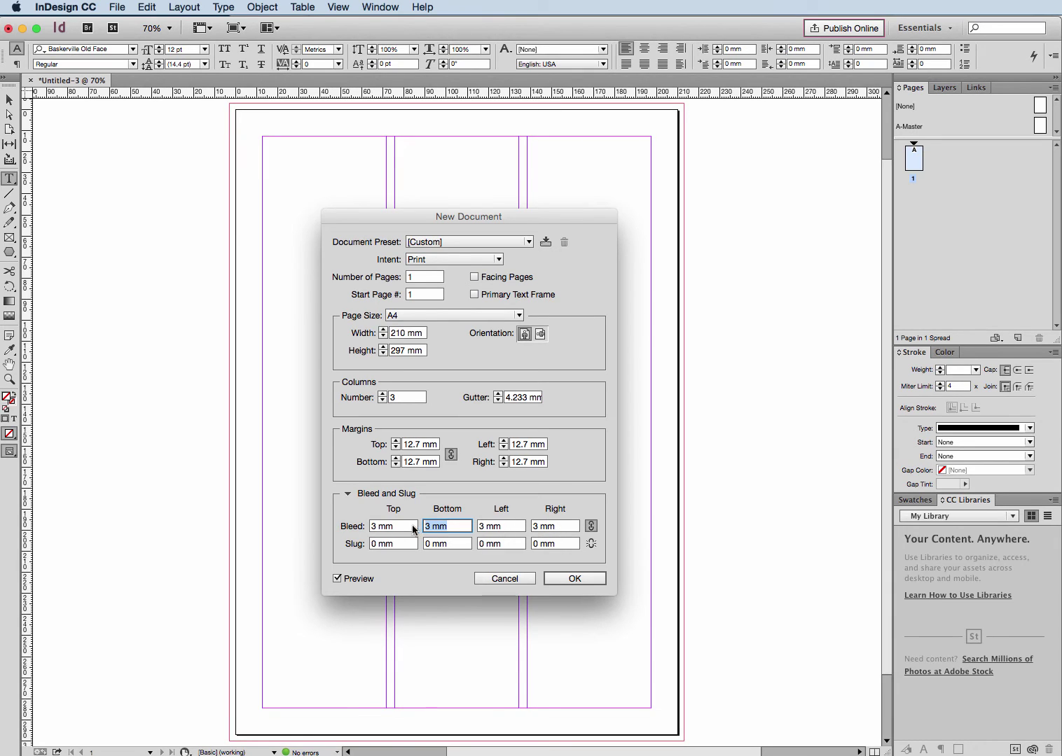
left_click(591, 527)
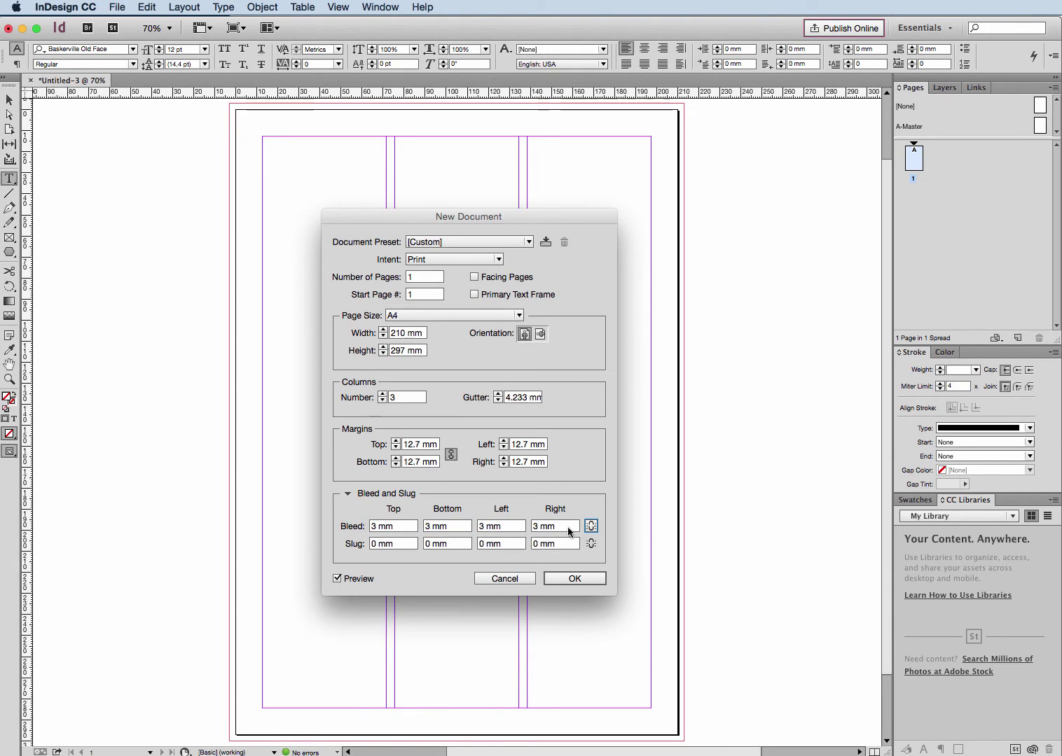
left_click(591, 527)
Confirm the New Document settings and switch to the Selection tool
left_click(572, 582)
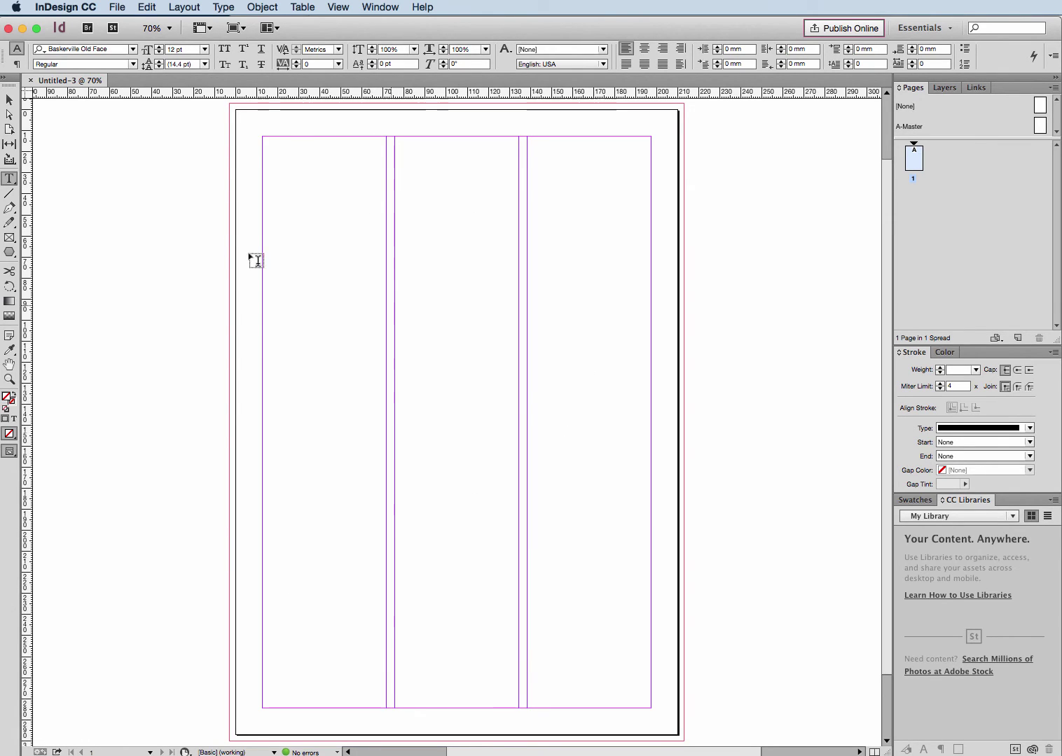
left_click(11, 100)
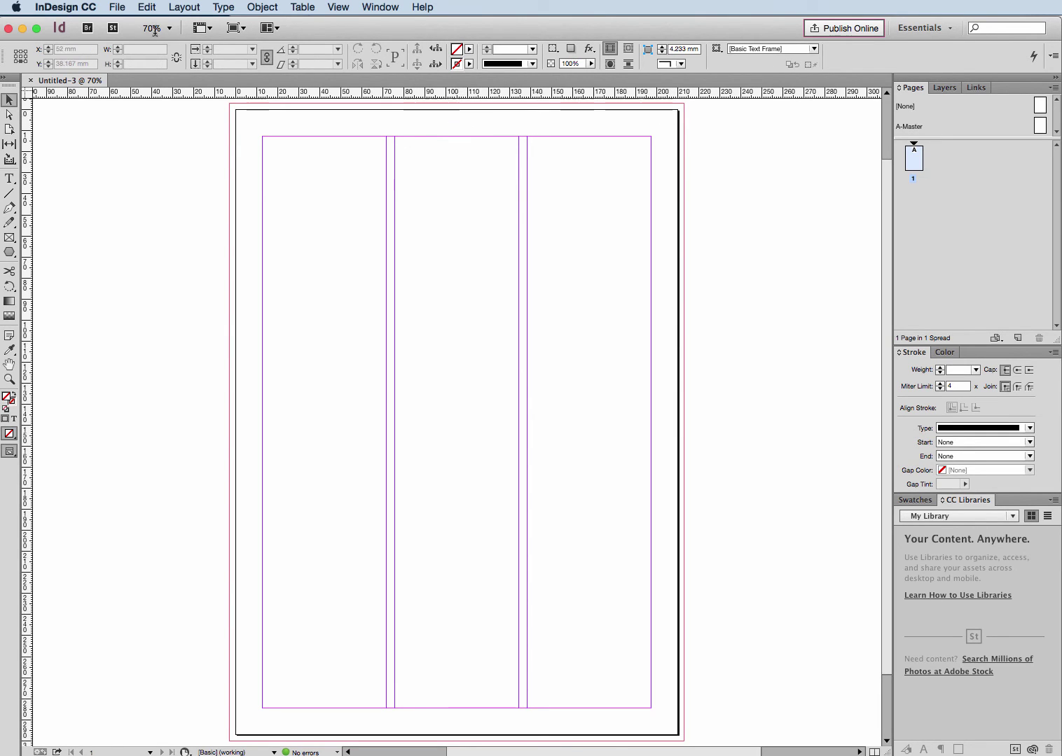
Start saving the document as myflyer3.indd in the BYOL > Test folder
left_click(118, 8)
left_click(126, 105)
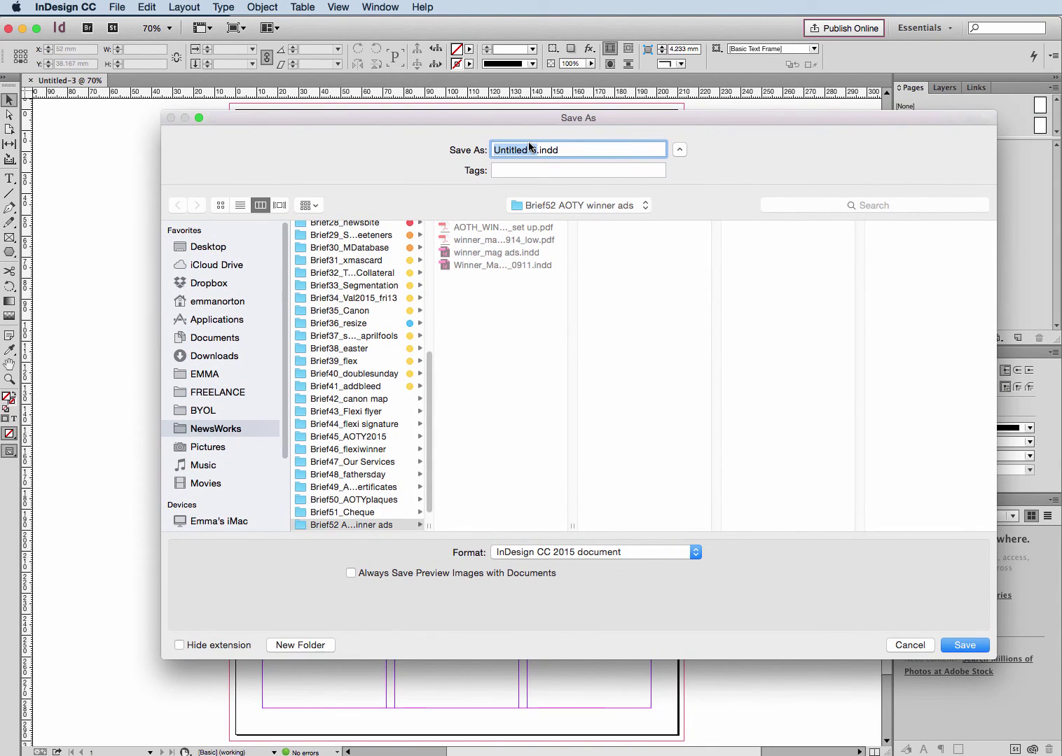
type("myfly")
type("er")
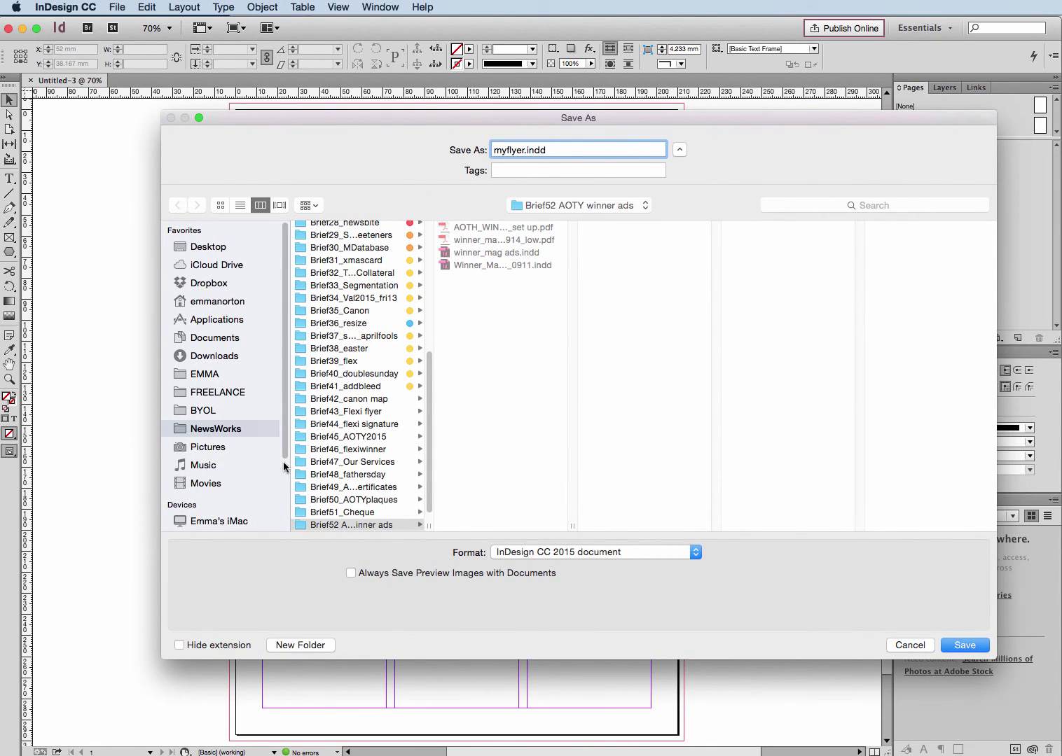
left_click(217, 412)
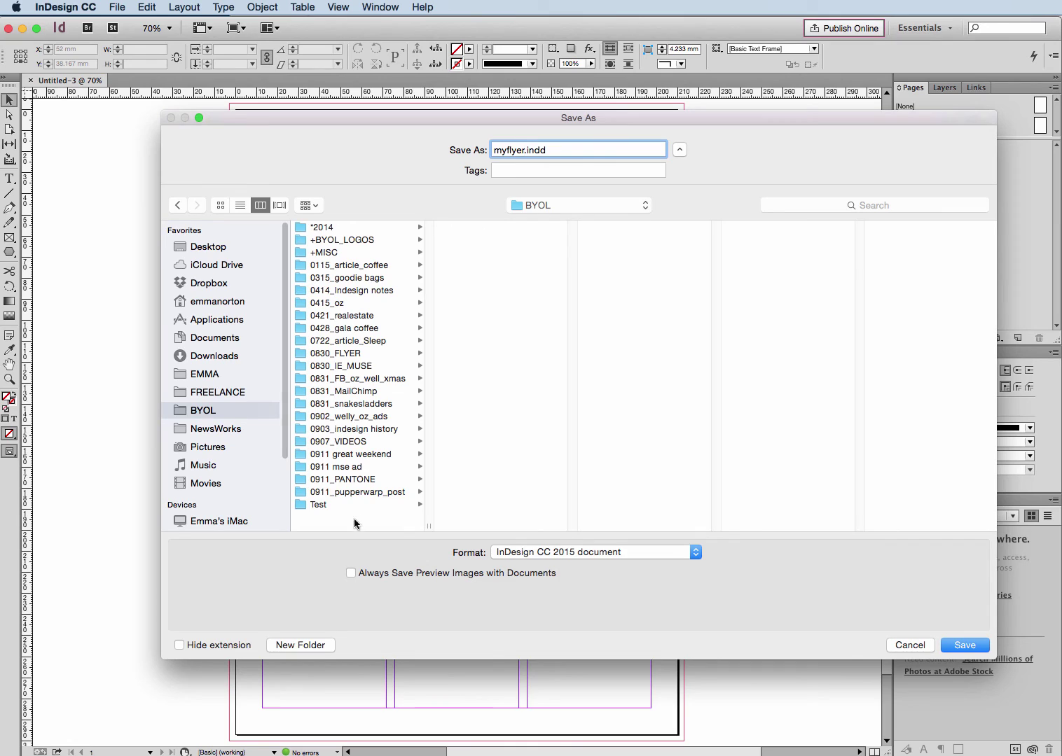
left_click(340, 504)
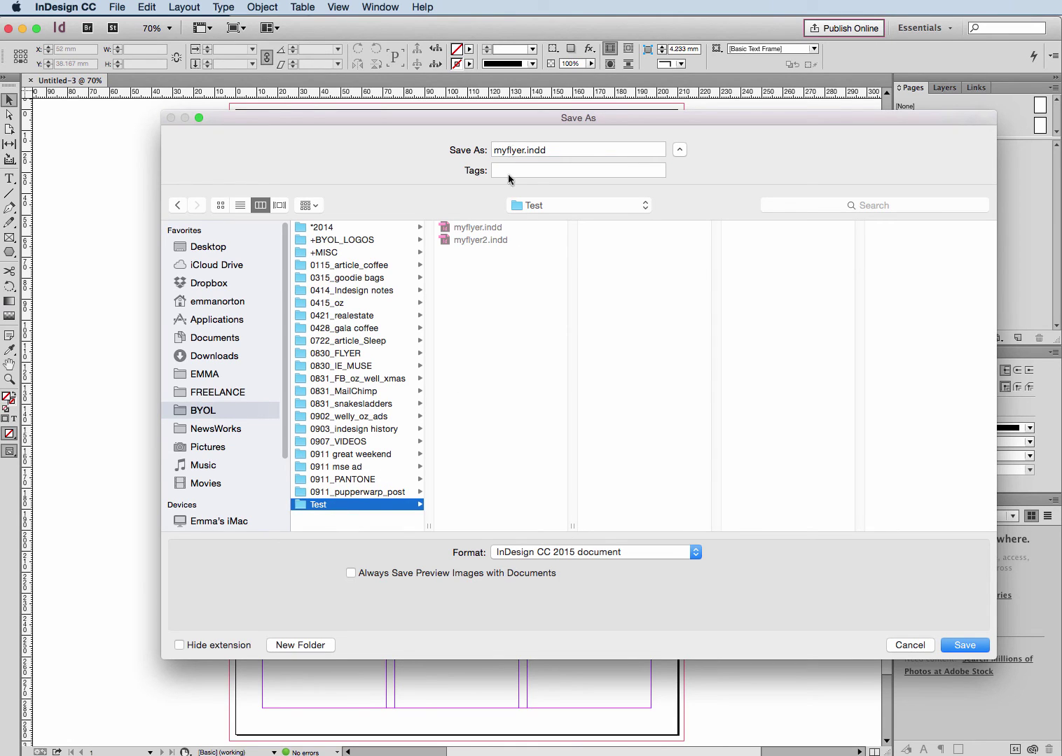
left_click(525, 150)
type("3")
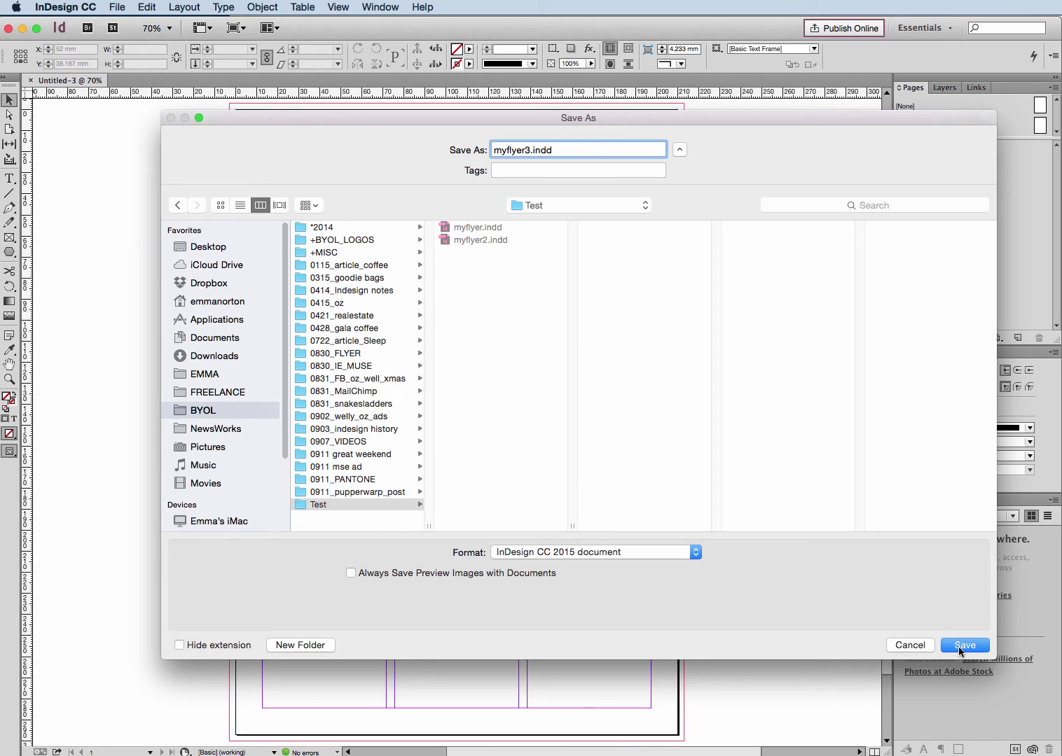
Keep the InDesign CC 2015 document format and save myflyer3.indd
left_click(672, 554)
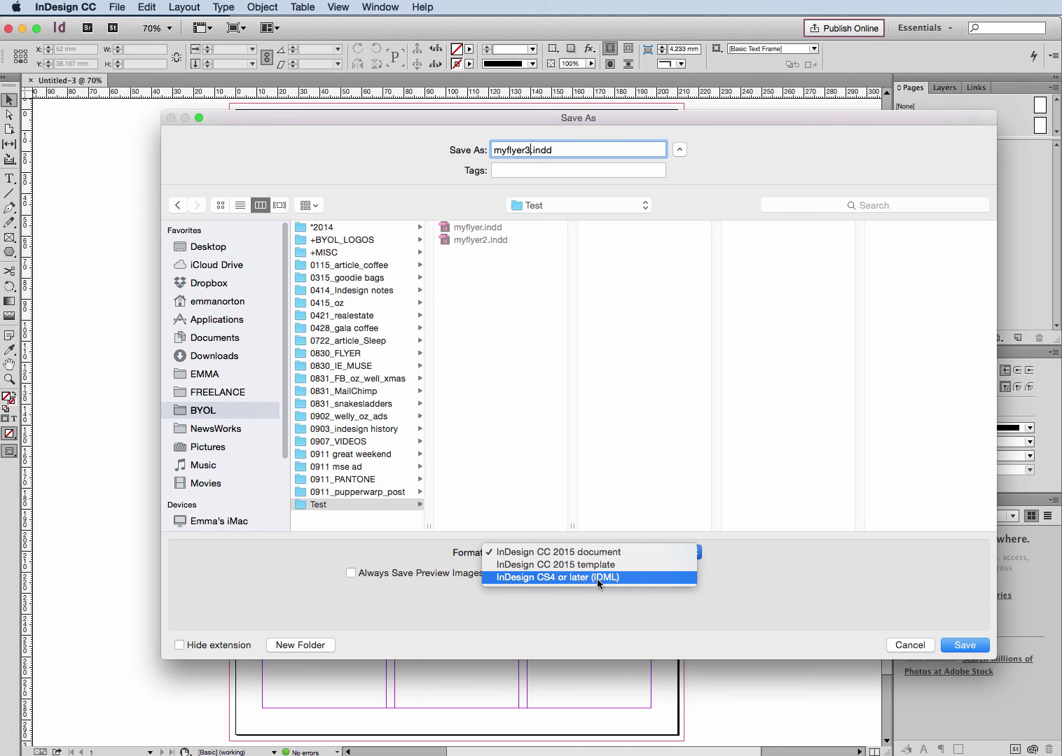
left_click(587, 554)
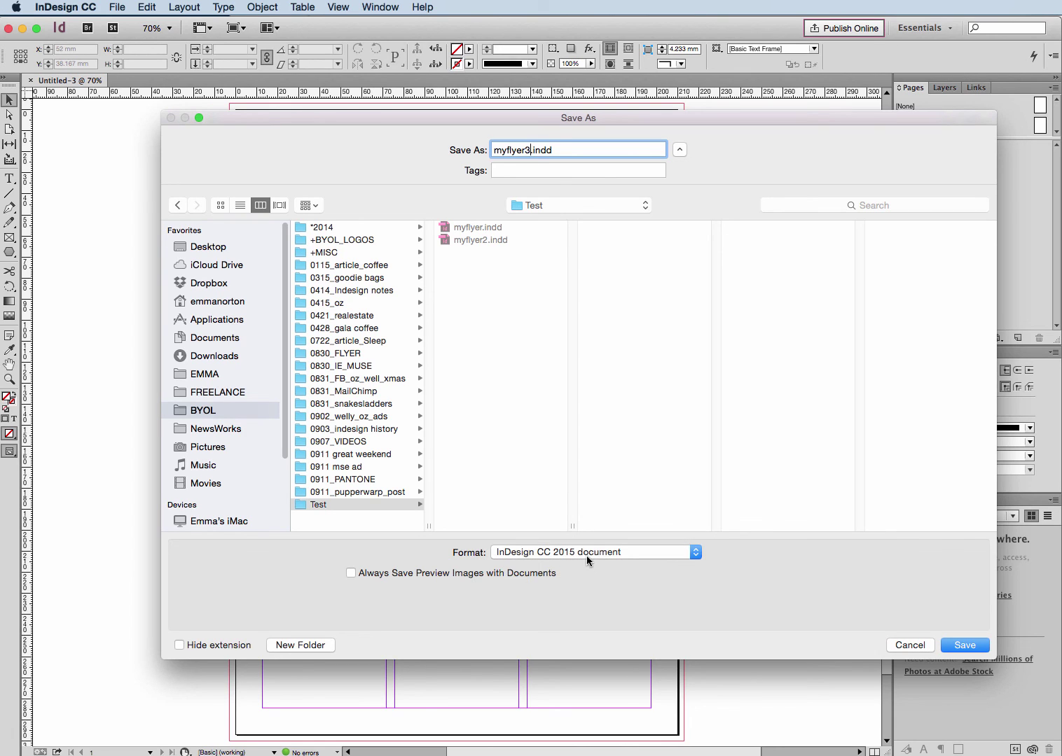
left_click(978, 647)
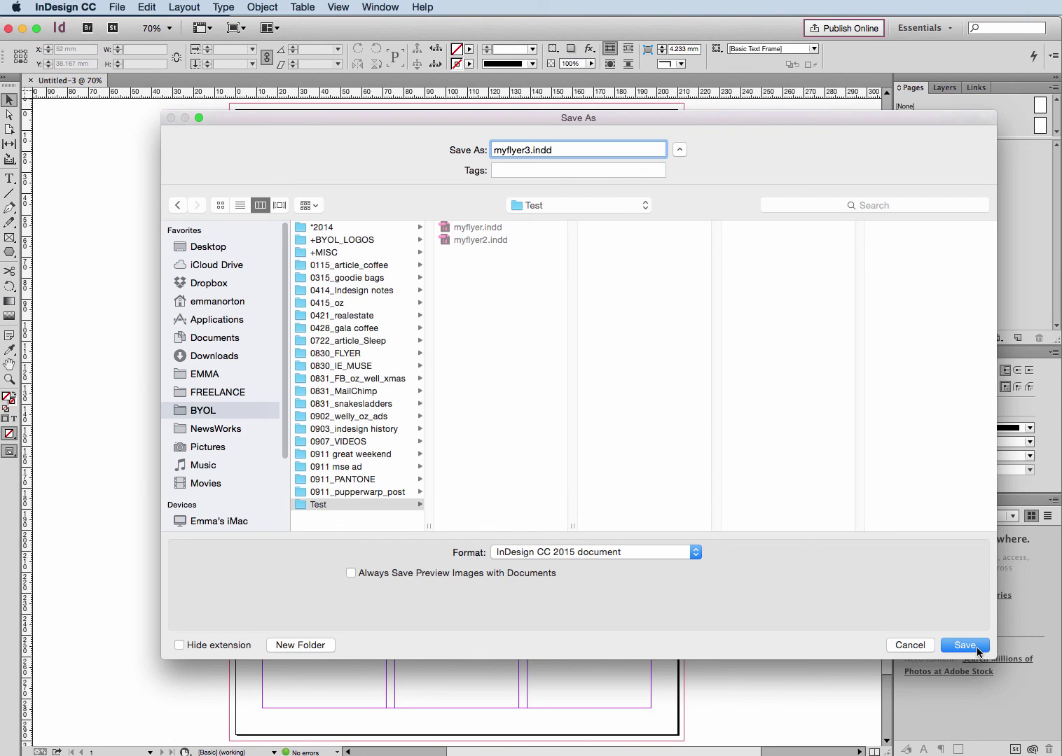